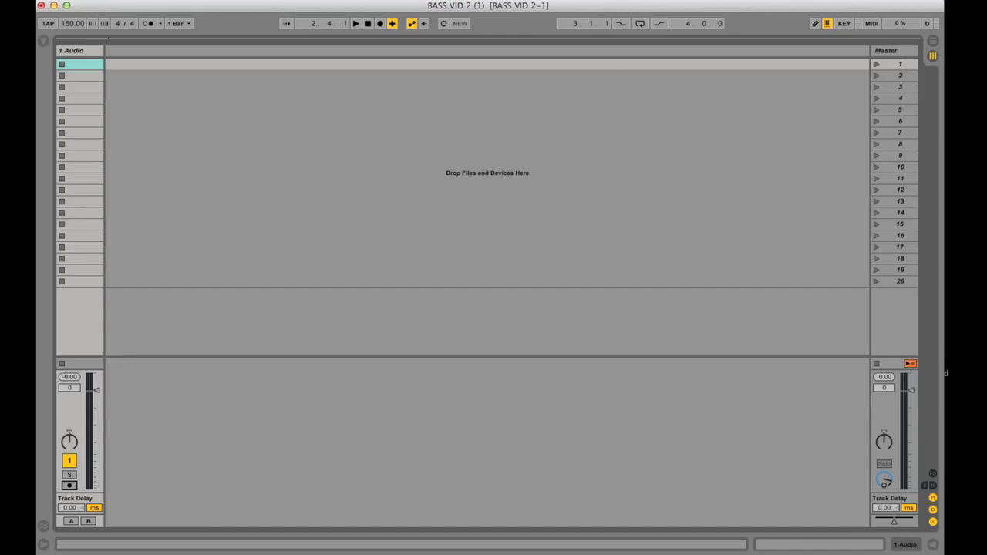
- Insert a second audio track after the first one
{"action": "left_click", "coordinate": [73, 50]}
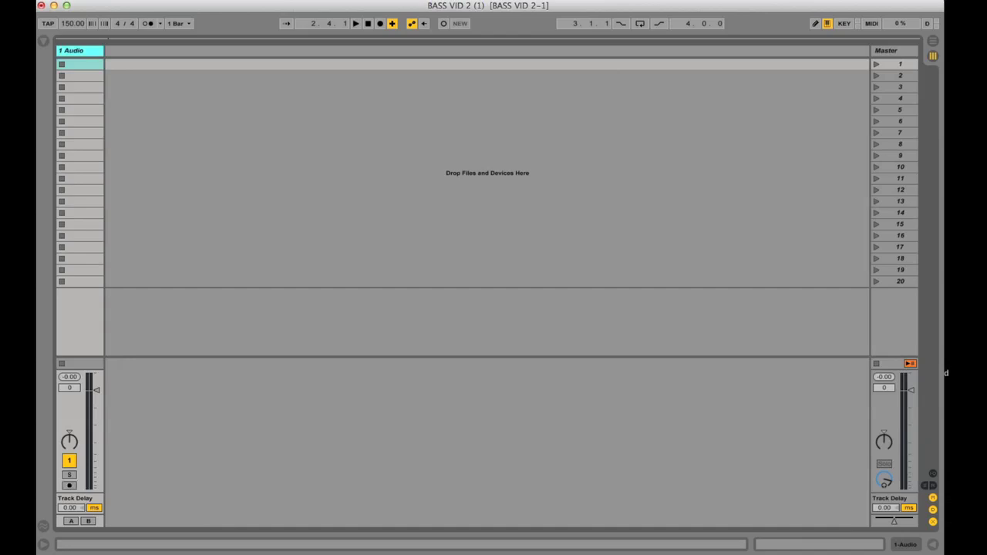
{"action": "key", "text": "super+t"}
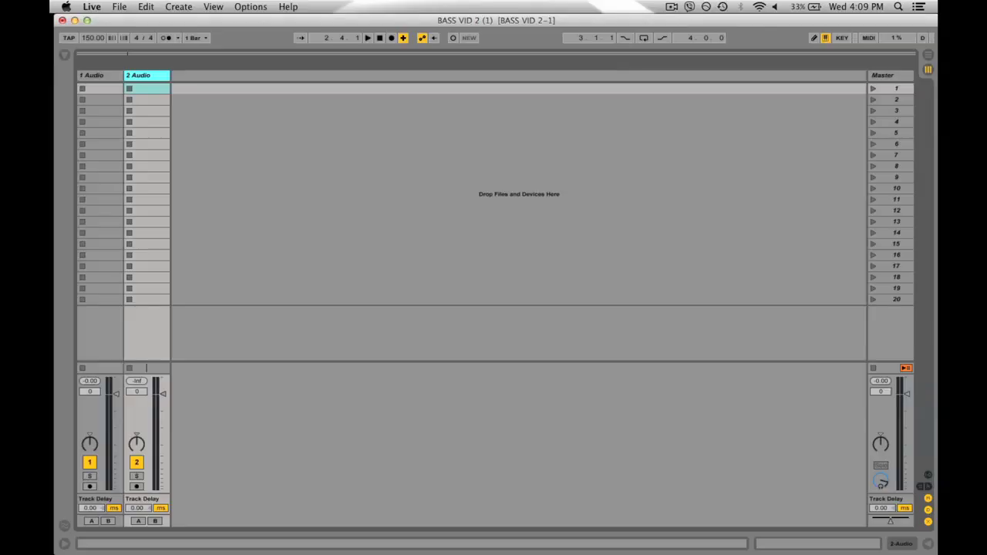
- Check in the audio preferences that the mono 1 & 2 and stereo 1/2 inputs are enabled, and accept the input configuration
{"action": "left_click", "coordinate": [66, 6]}
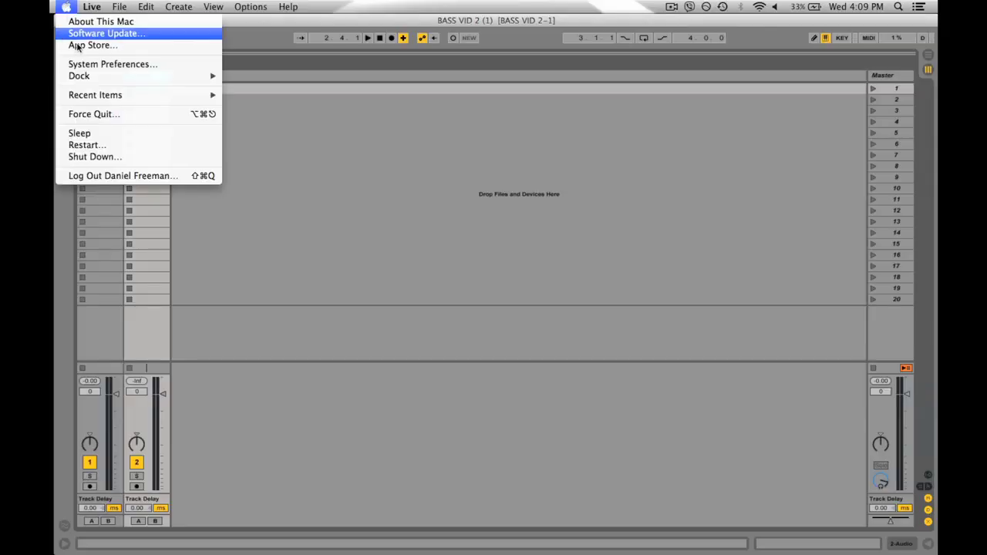
{"action": "mouse_move", "coordinate": [91, 6]}
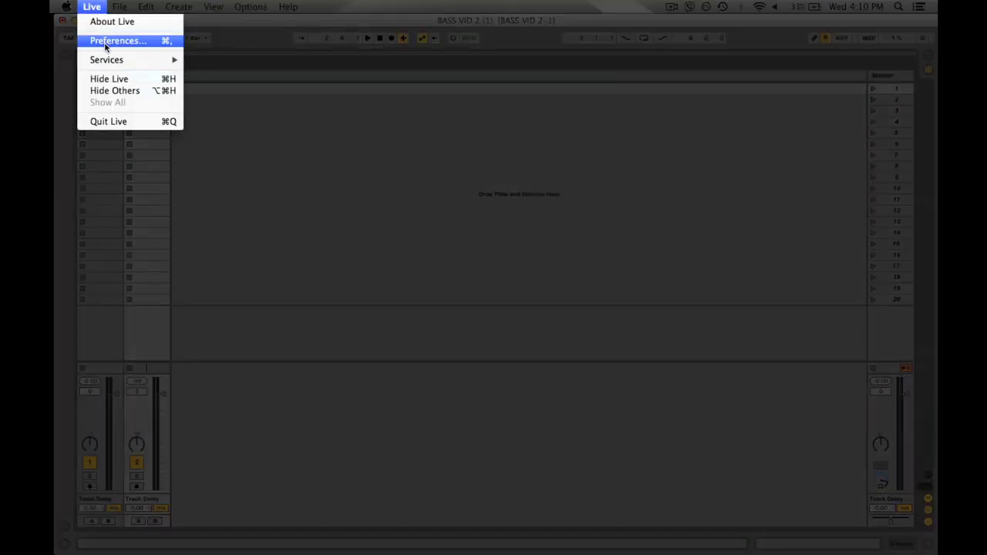
{"action": "left_click", "coordinate": [103, 40]}
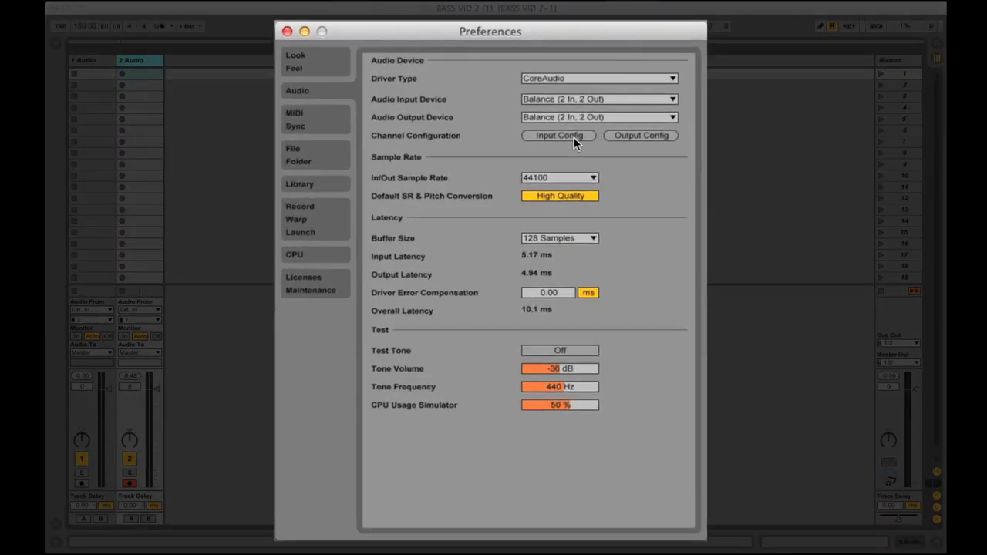
{"action": "left_click", "coordinate": [574, 139]}
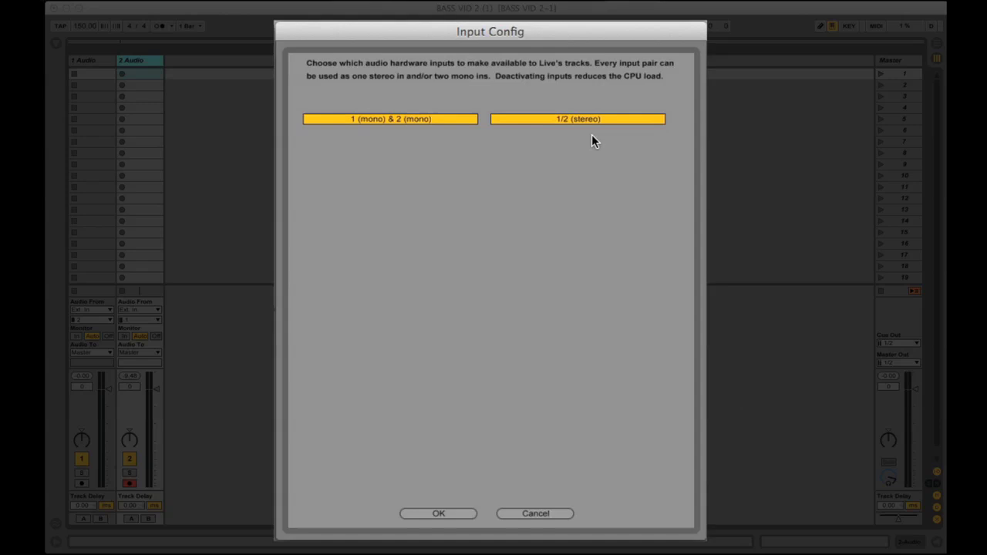
{"action": "left_click", "coordinate": [438, 513]}
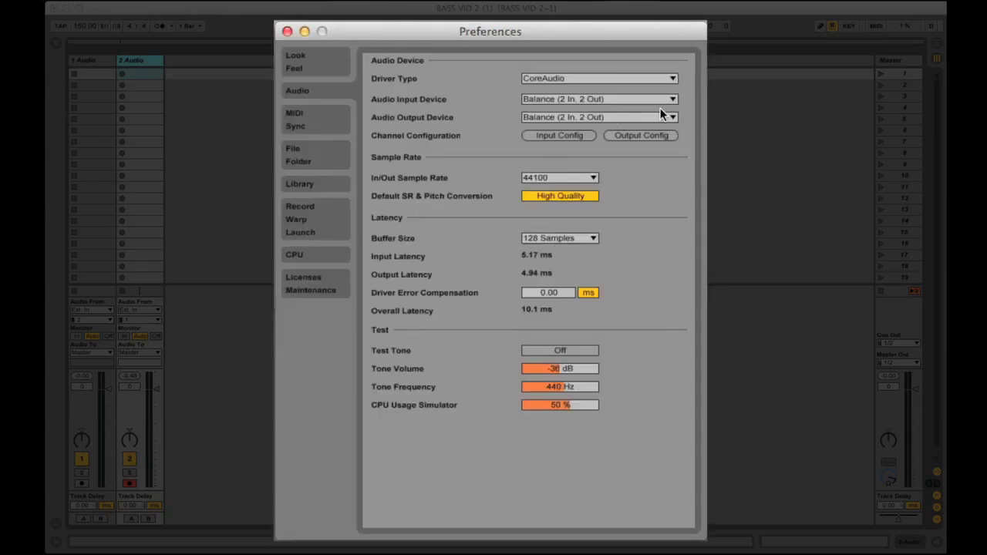
- Choose Balance (2 In, 2 Out) as the audio output device and accept its output configuration with mono and stereo outputs enabled
{"action": "left_click", "coordinate": [666, 113]}
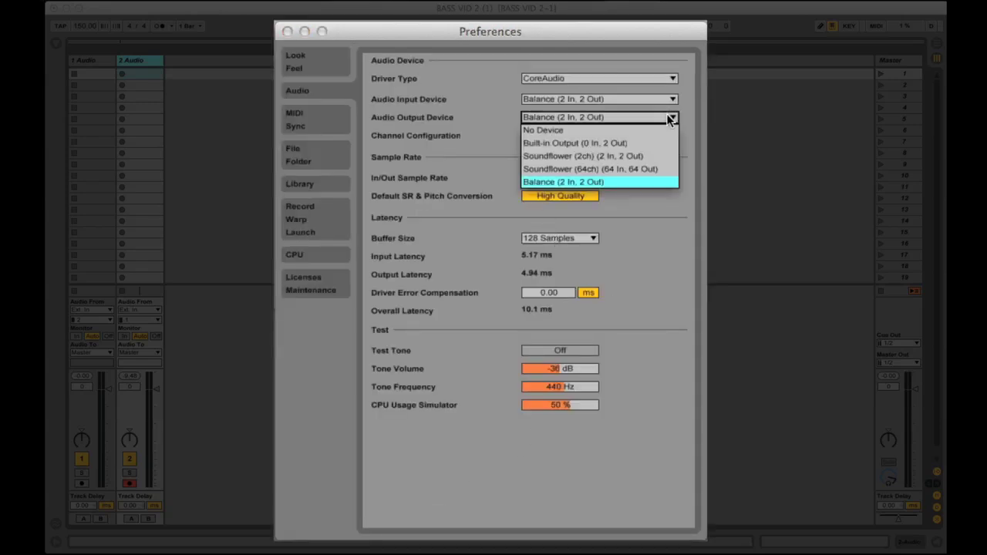
{"action": "left_click", "coordinate": [627, 183]}
{"action": "left_click", "coordinate": [632, 135]}
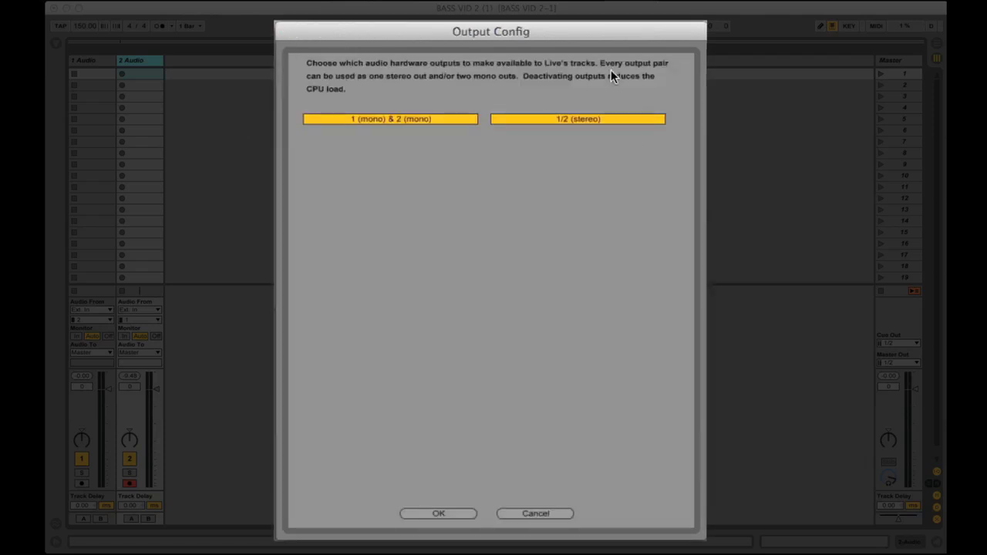
{"action": "left_click", "coordinate": [450, 513]}
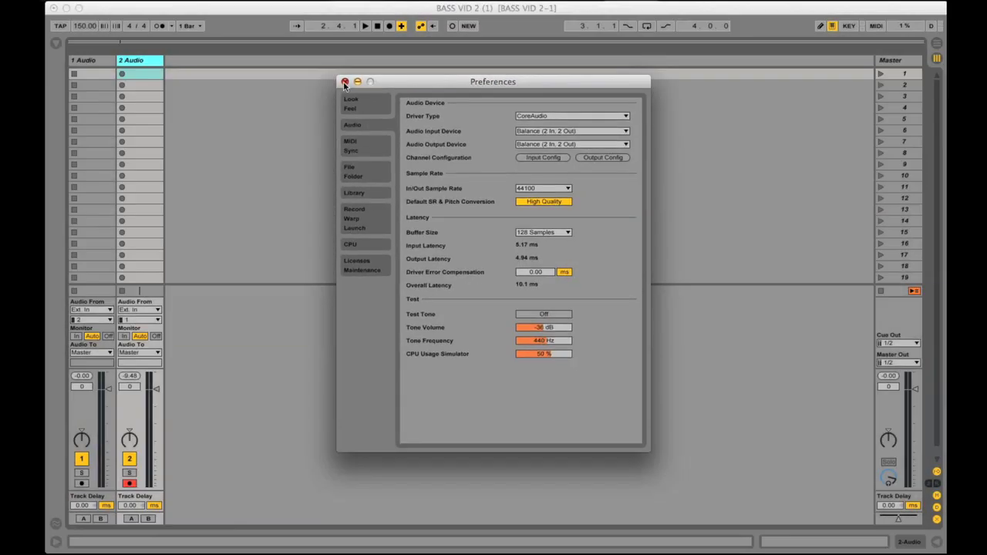
{"action": "left_click", "coordinate": [345, 82]}
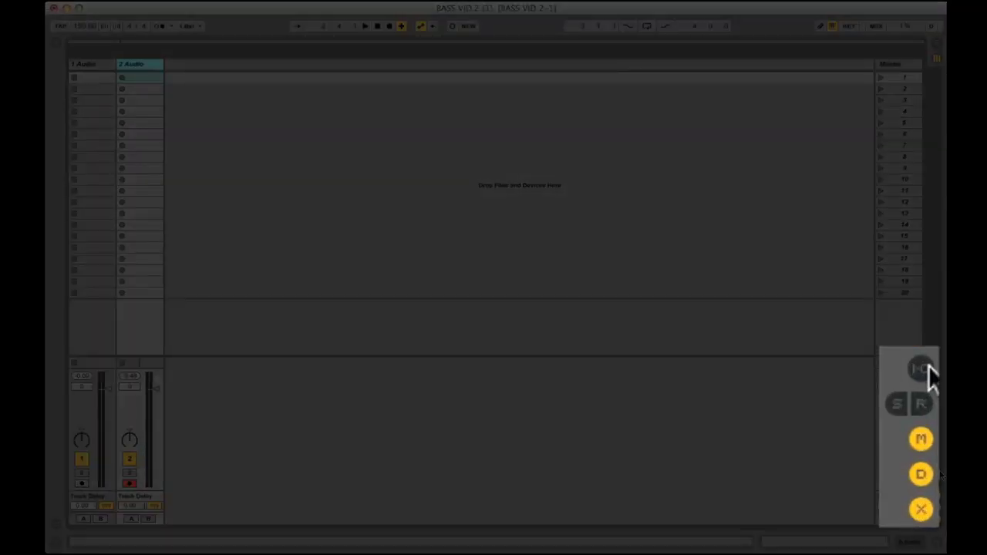
- Show the track input/output routing, set track 2 to receive external input 2, and arm it for recording
{"action": "left_click", "coordinate": [924, 371]}
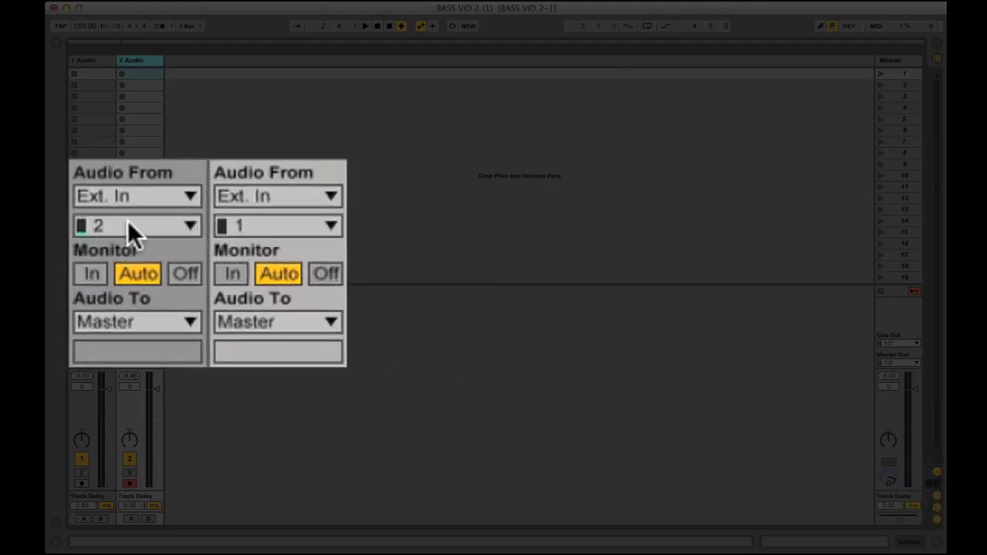
{"action": "left_click", "coordinate": [331, 224]}
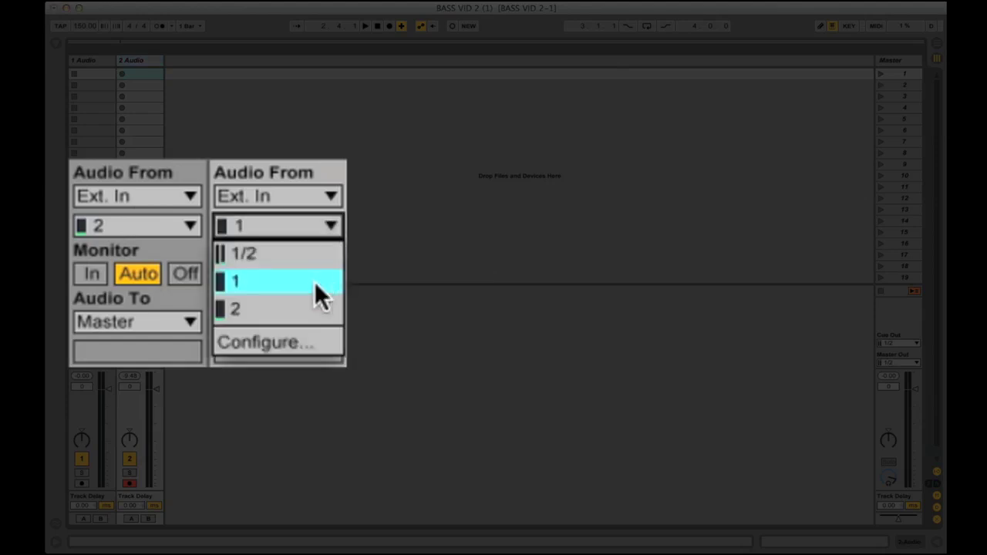
{"action": "left_click", "coordinate": [312, 311]}
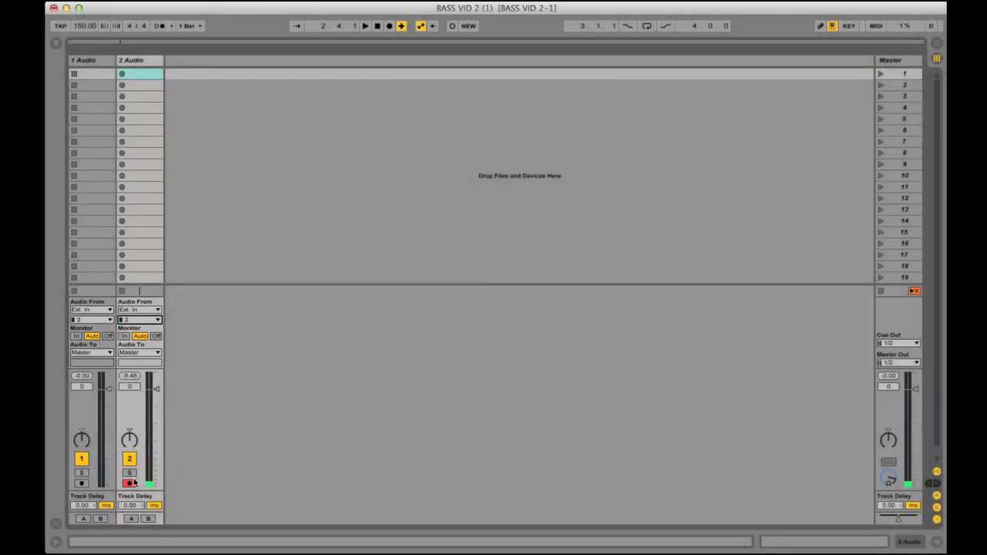
{"action": "left_click", "coordinate": [131, 483]}
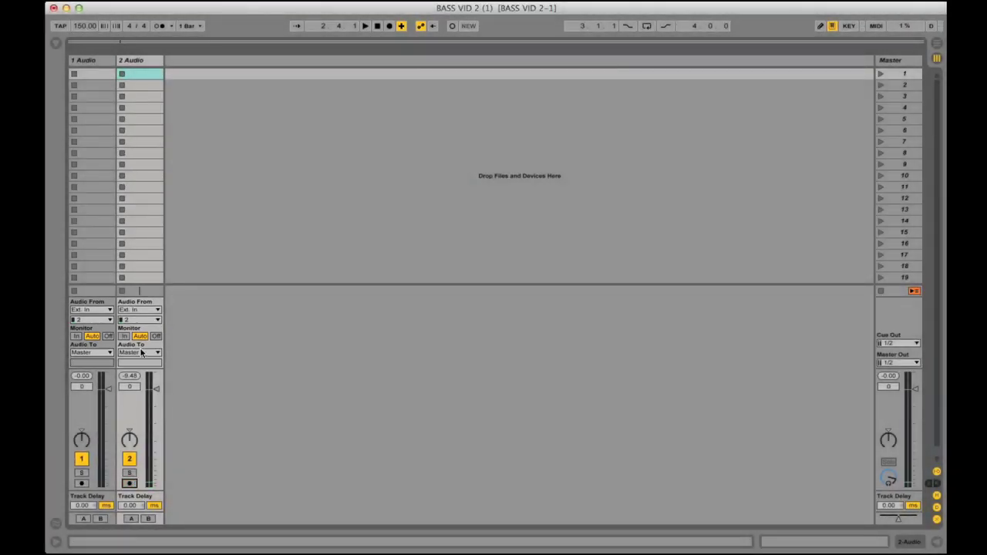
{"action": "left_click", "coordinate": [130, 484]}
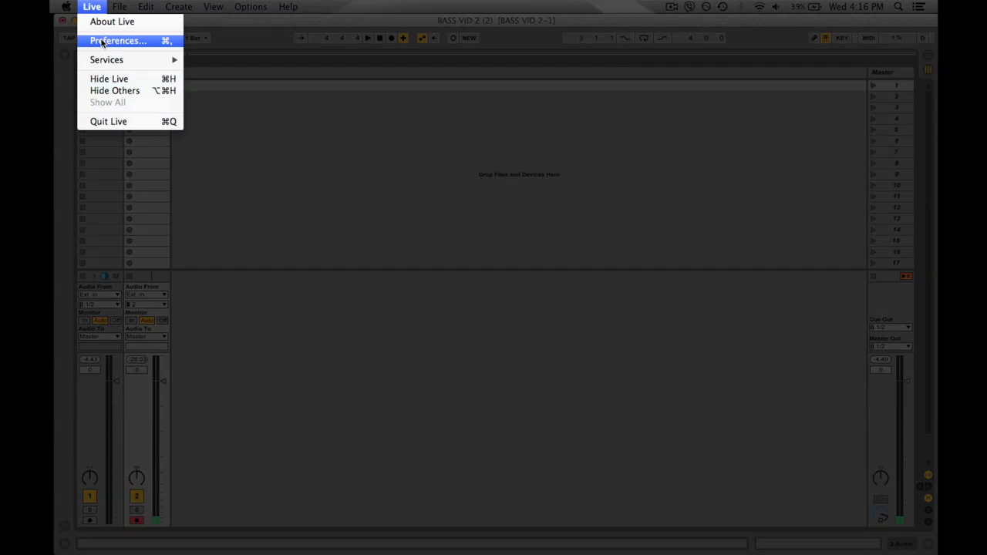
- Review the Record/Warp/Launch preferences and set the metronome count-in to 1 Bar
{"action": "left_click", "coordinate": [102, 42]}
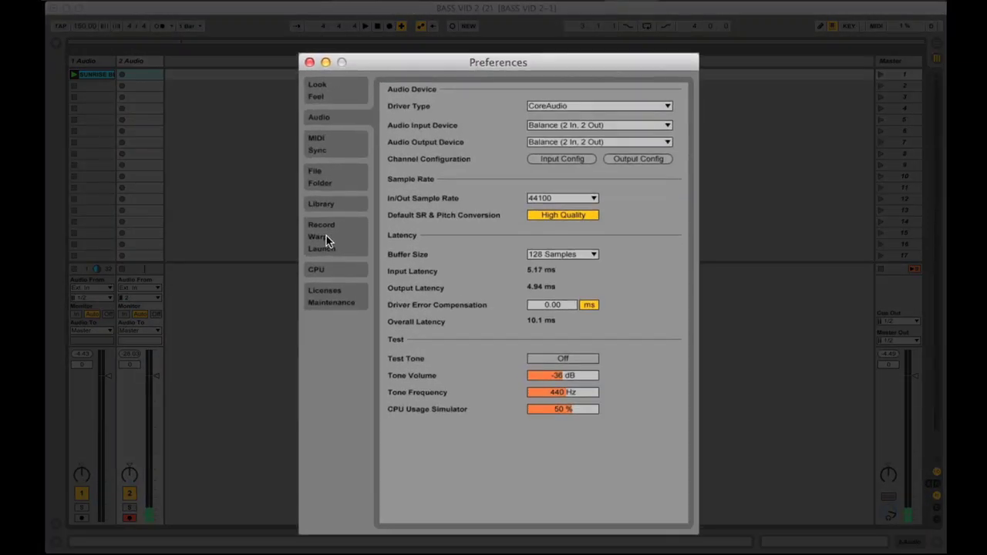
{"action": "left_click", "coordinate": [326, 236]}
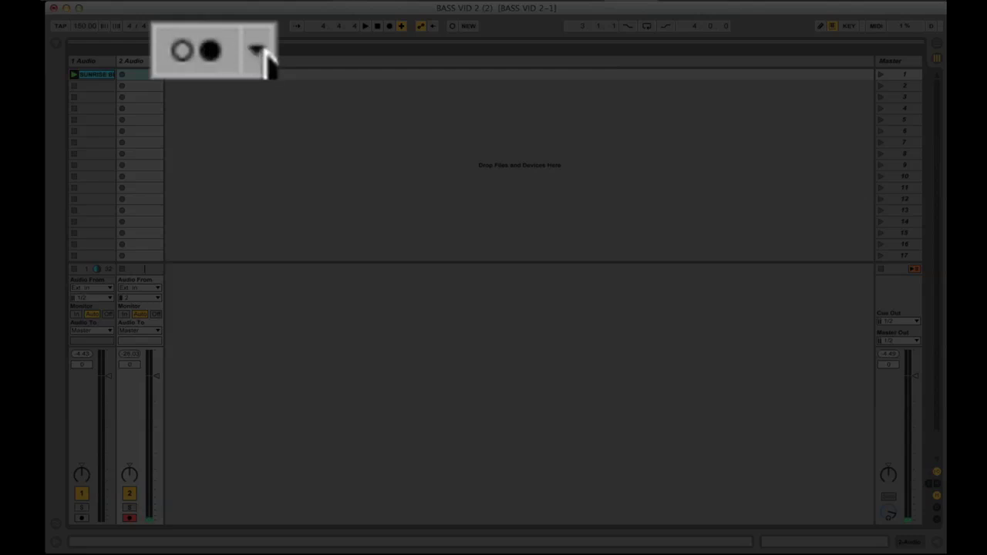
{"action": "left_click", "coordinate": [257, 51]}
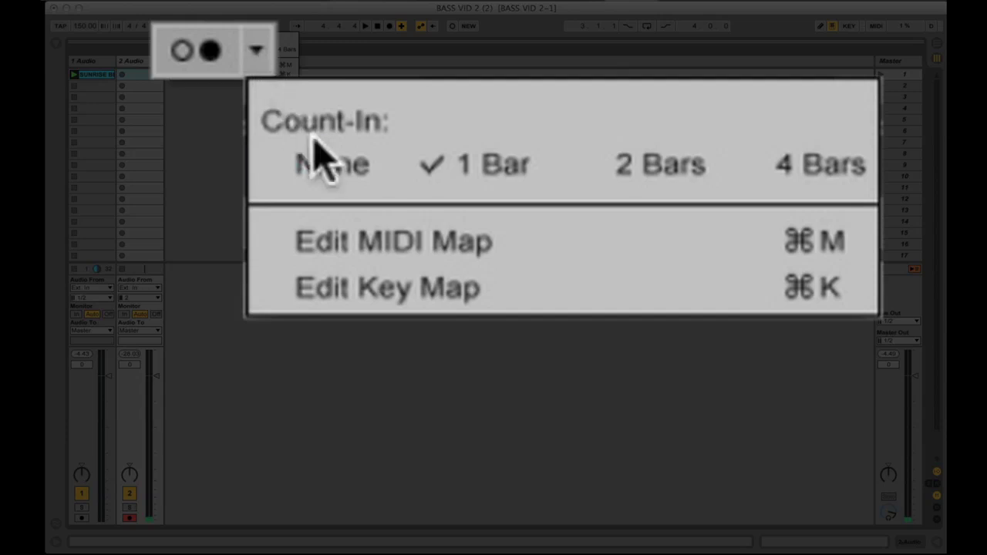
{"action": "left_click", "coordinate": [493, 186]}
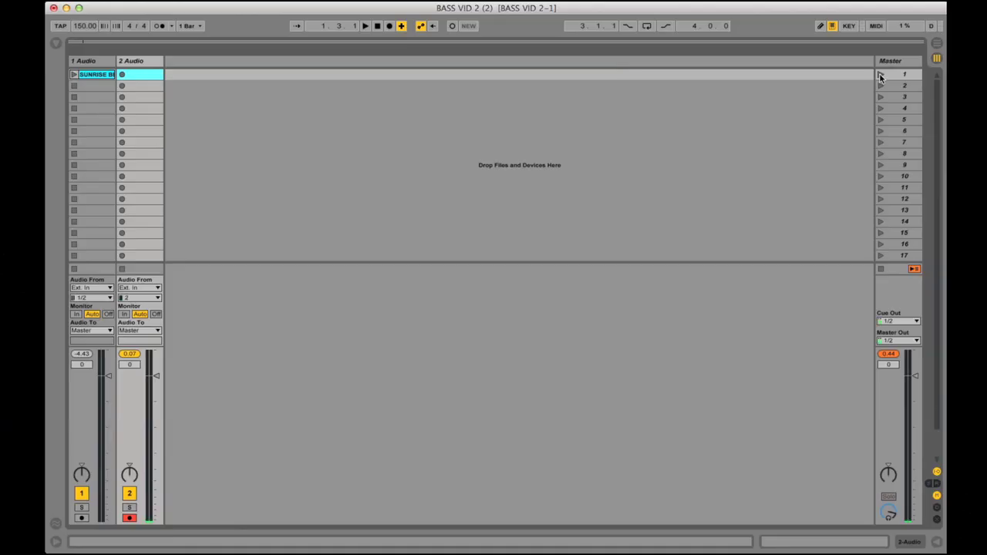
- Record a take into the first slot of track 2 while scene 1 plays, and stop after about 15 bars
{"action": "left_click", "coordinate": [880, 75]}
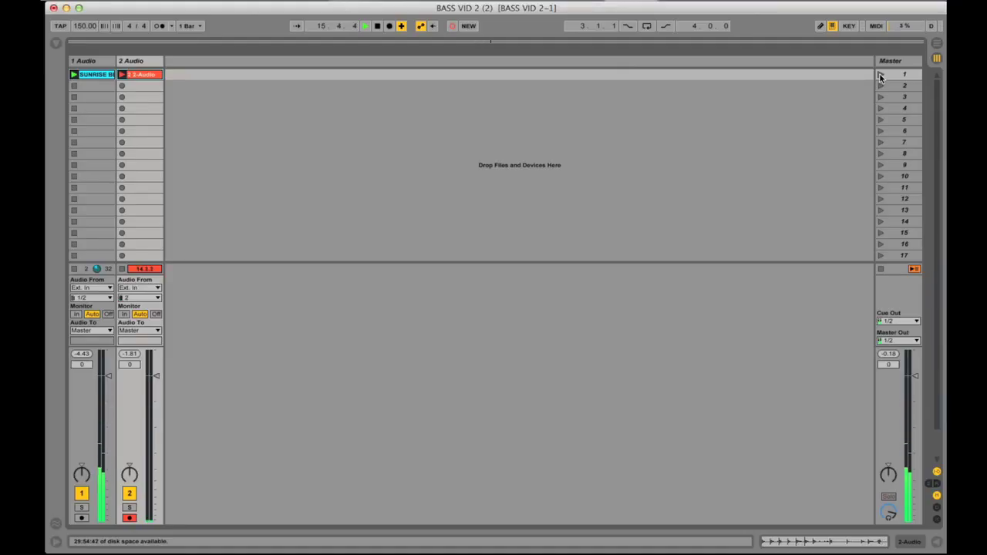
{"action": "key", "text": "space"}
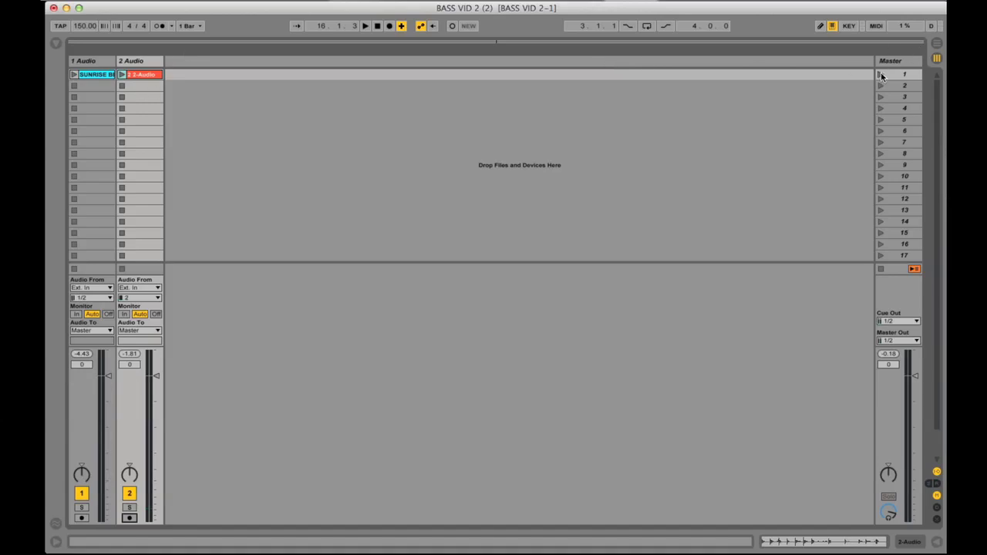
- Play back scene 1 and examine the waveform of the clip recorded on track 2
{"action": "left_click", "coordinate": [881, 74]}
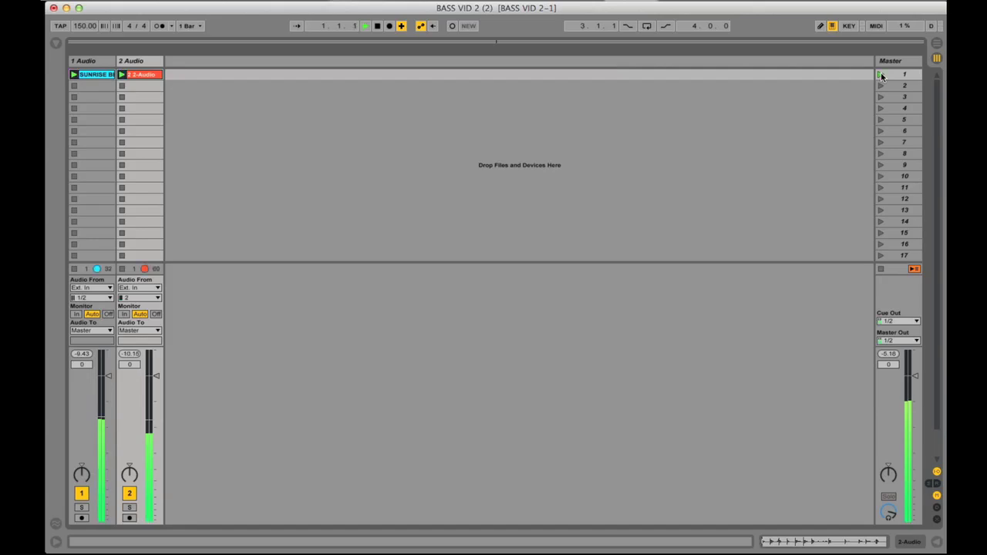
{"action": "double_click", "coordinate": [141, 74]}
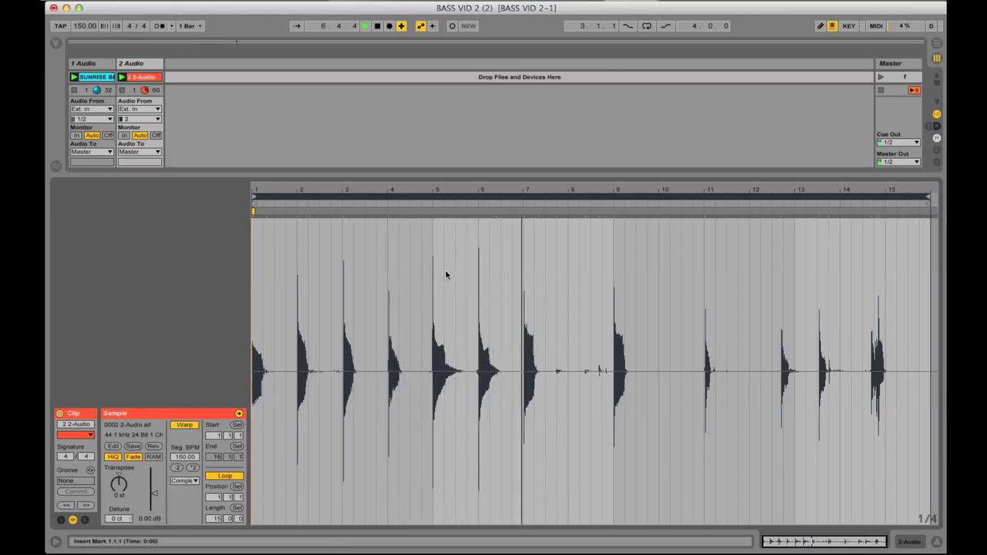
- Insert a MIDI track after track 2 and load a Drum Rack instrument onto it
{"action": "left_click", "coordinate": [151, 65]}
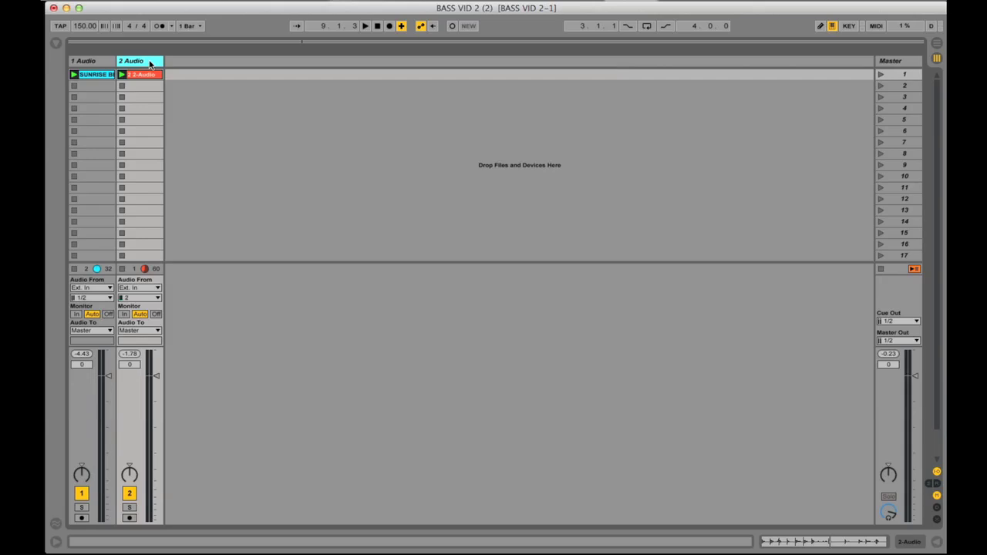
{"action": "key", "text": "ctrl+shift+t"}
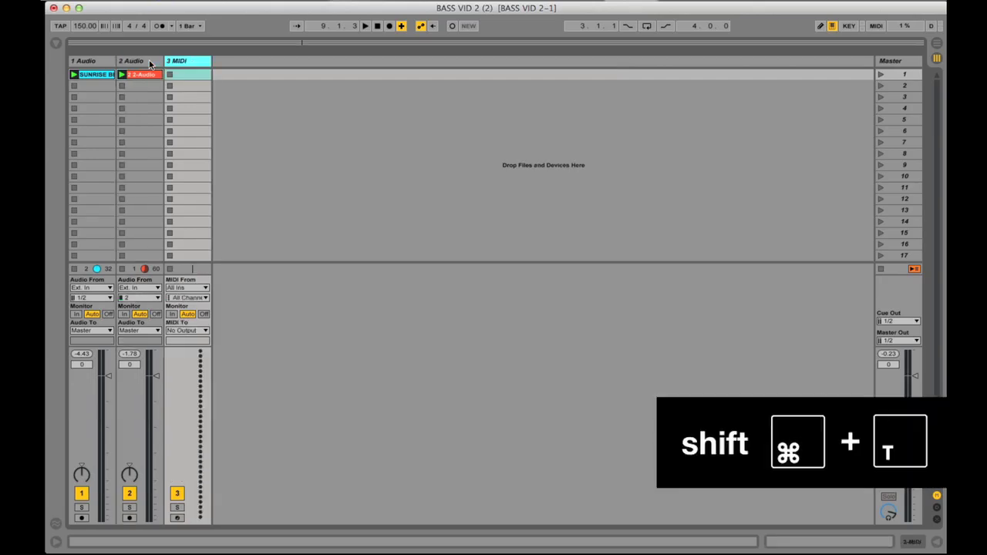
{"action": "left_click", "coordinate": [56, 45]}
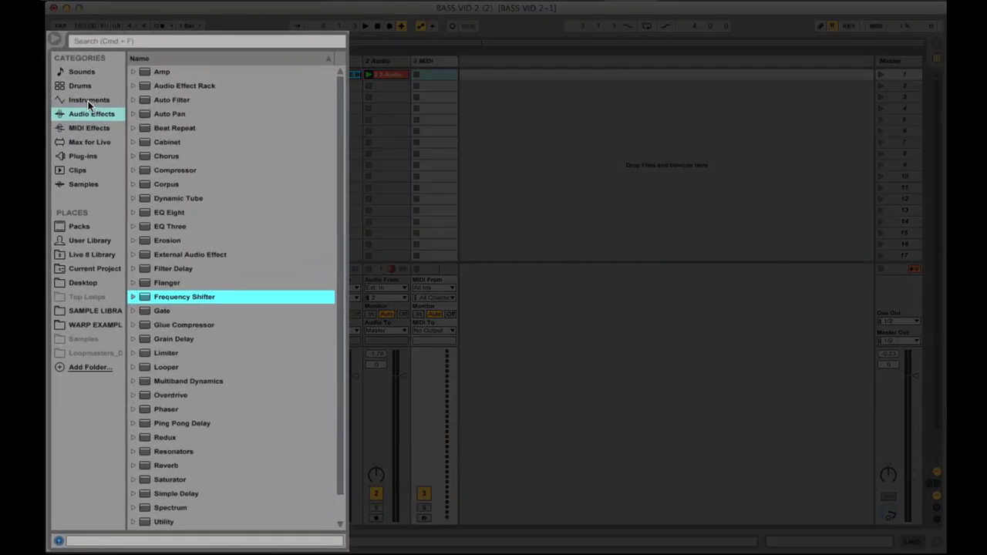
{"action": "left_click", "coordinate": [89, 101]}
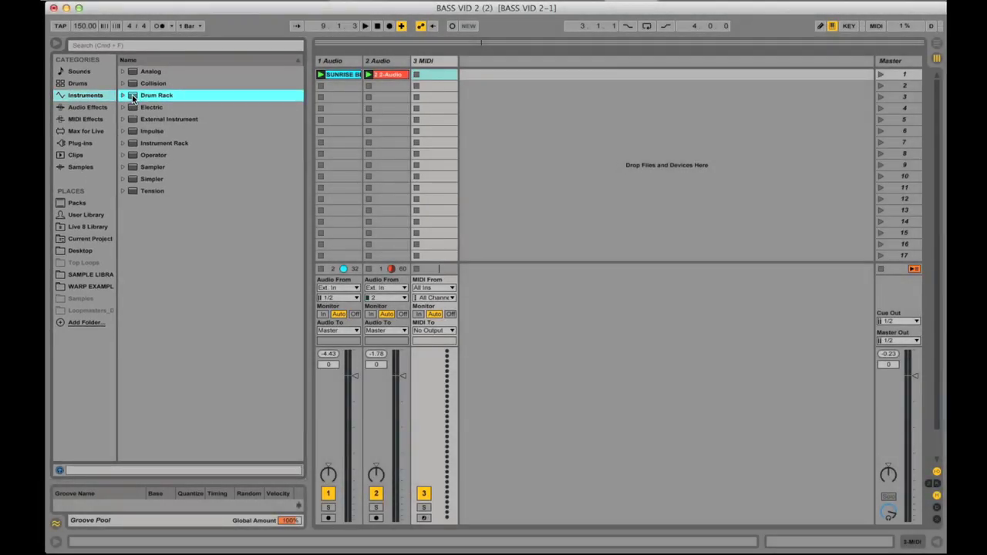
{"action": "double_click", "coordinate": [132, 97]}
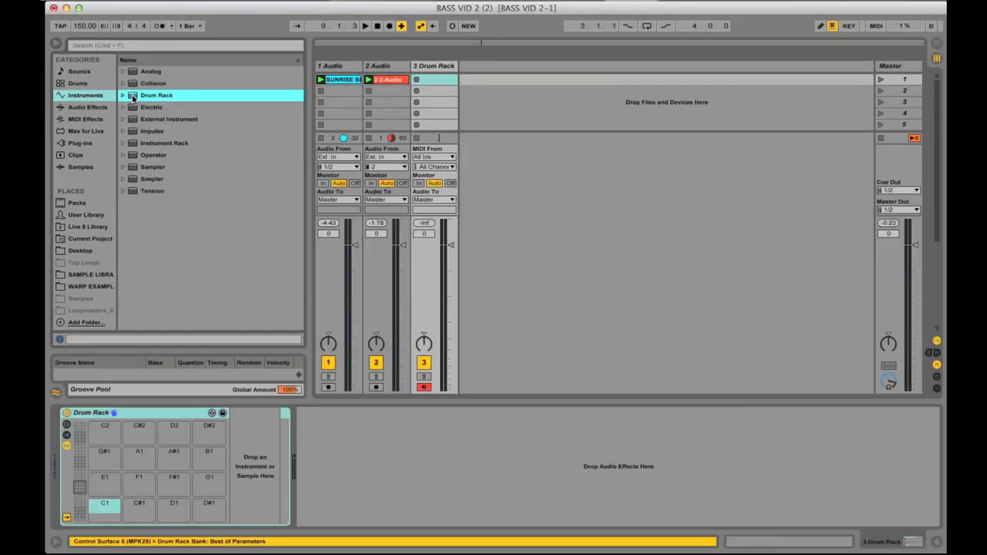
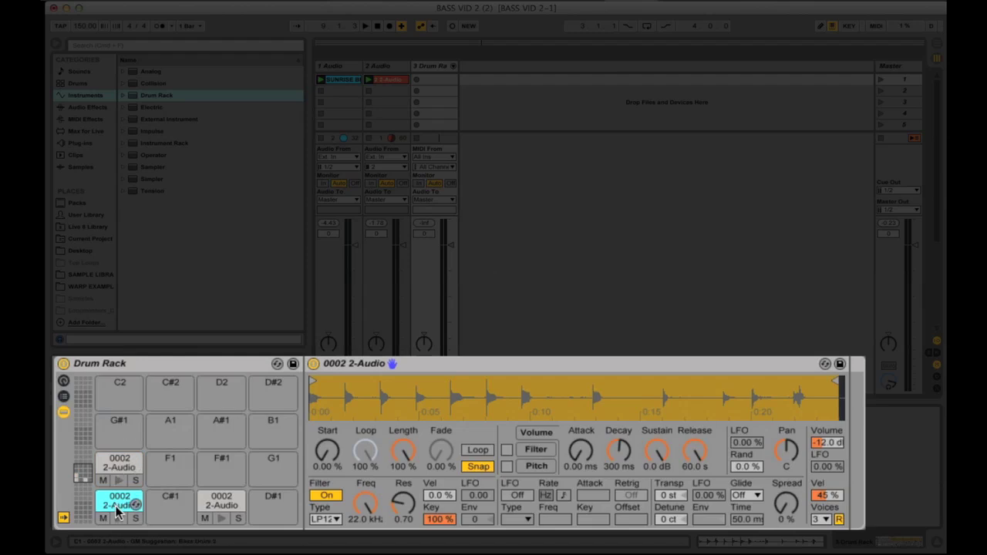
- Copy the recorded sample from the Drum Rack's C1 pad to the F1 and G1 pads
{"action": "left_click_drag", "start_coordinate": [116, 507], "coordinate": [166, 468]}
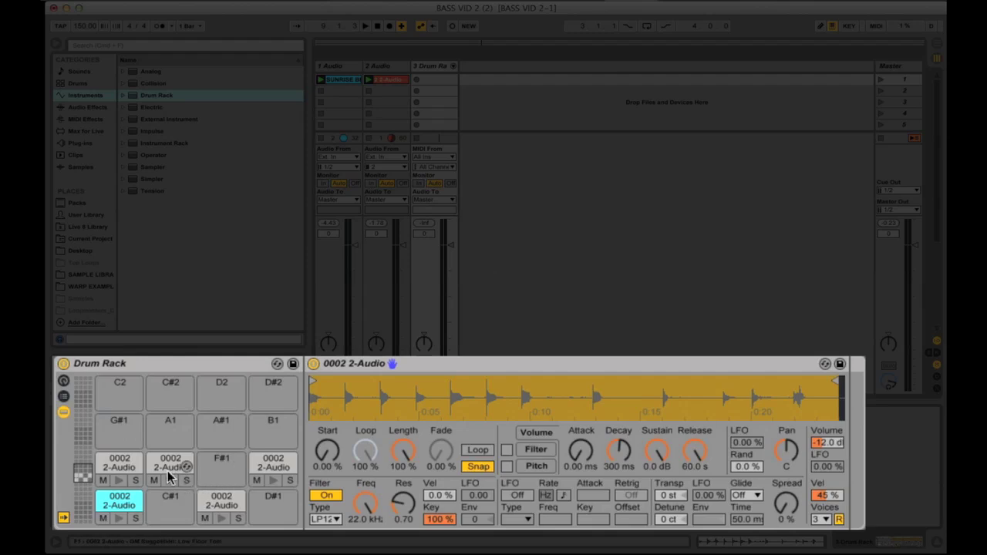
- Trim the end of the C1 pad's sample so only the first note plays, auditioning the pad and tightening the end slightly
{"action": "left_click", "coordinate": [117, 509]}
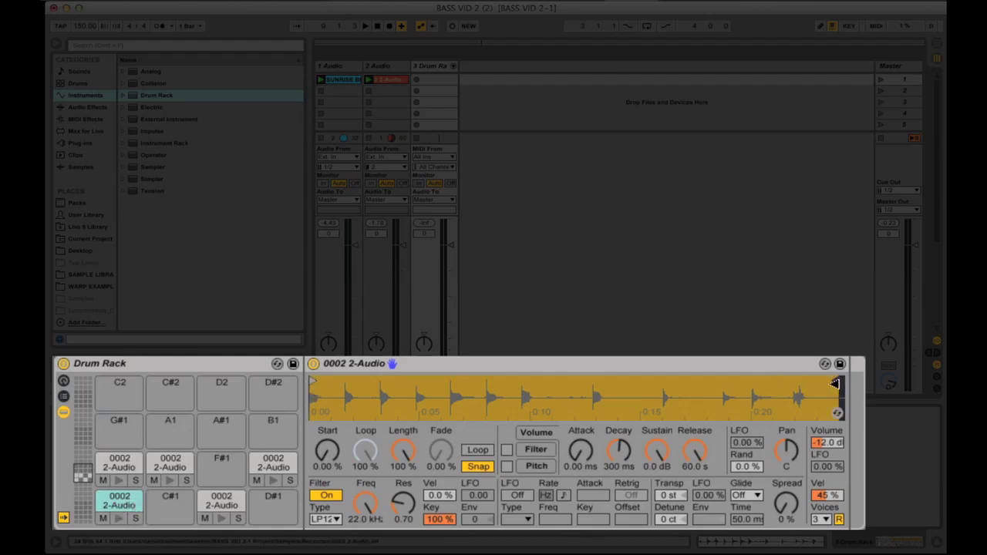
{"action": "mouse_move", "coordinate": [836, 382]}
{"action": "left_mouse_down"}
{"action": "mouse_move", "coordinate": [327, 399]}
{"action": "mouse_move", "coordinate": [327, 424]}
{"action": "left_mouse_up"}
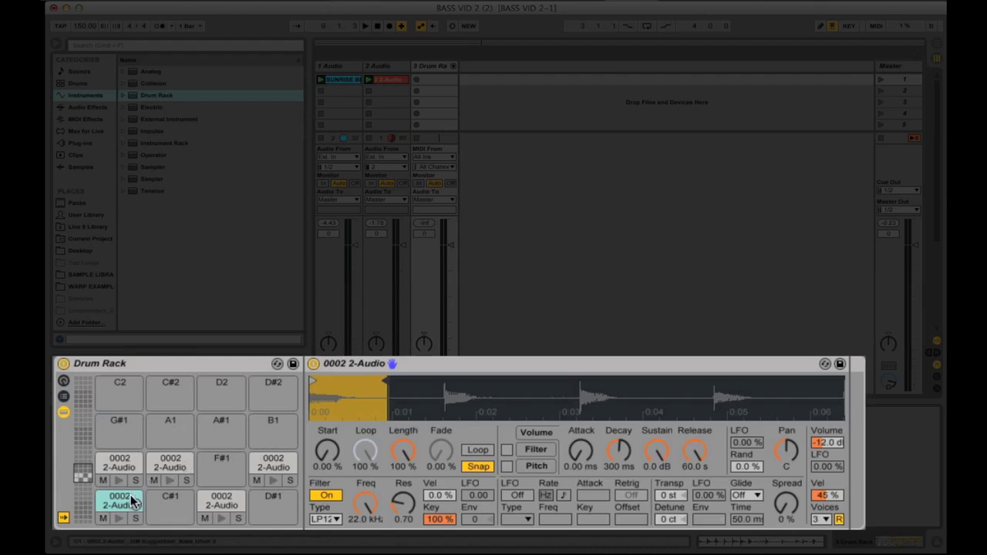
{"action": "left_click", "coordinate": [121, 516]}
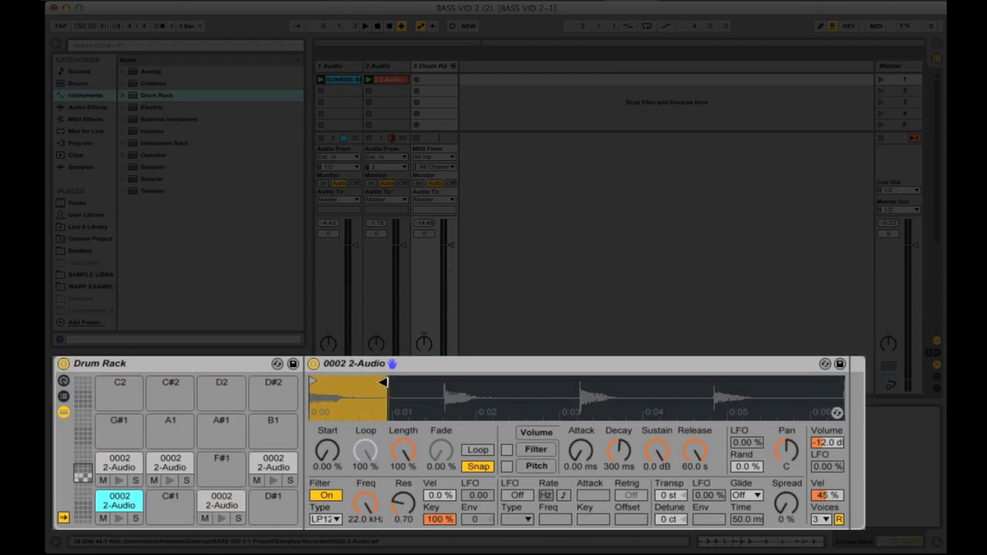
{"action": "left_click_drag", "start_coordinate": [386, 382], "coordinate": [375, 383]}
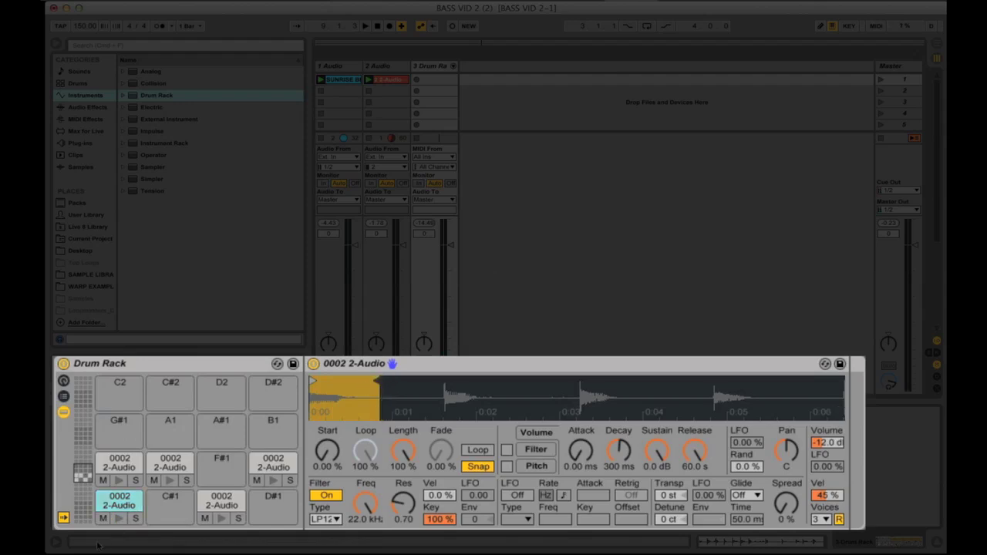
- Shorten the end of the C1 pad's sample further, audition it, and rename the pad F
{"action": "left_click", "coordinate": [118, 519]}
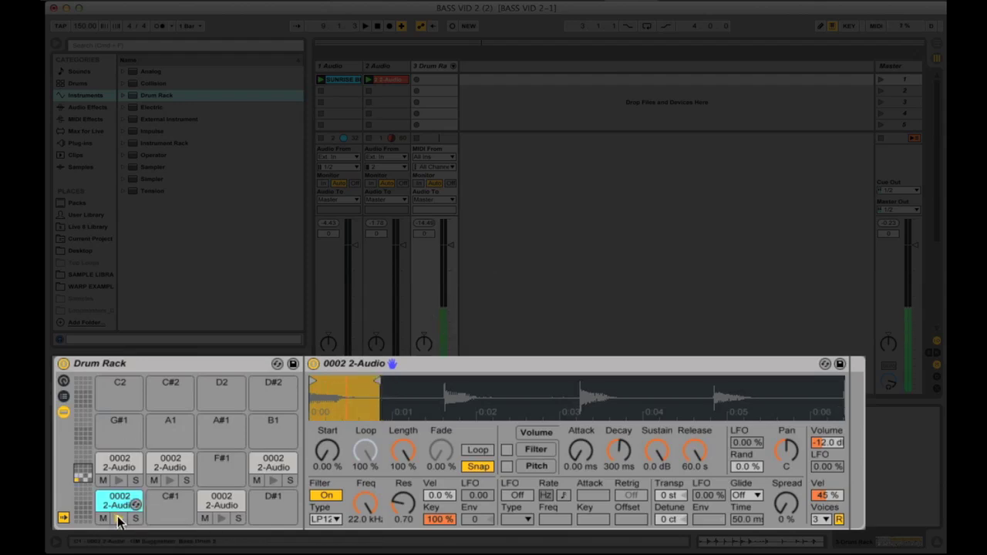
{"action": "left_click_drag", "start_coordinate": [378, 382], "coordinate": [356, 382]}
{"action": "left_click", "coordinate": [119, 519]}
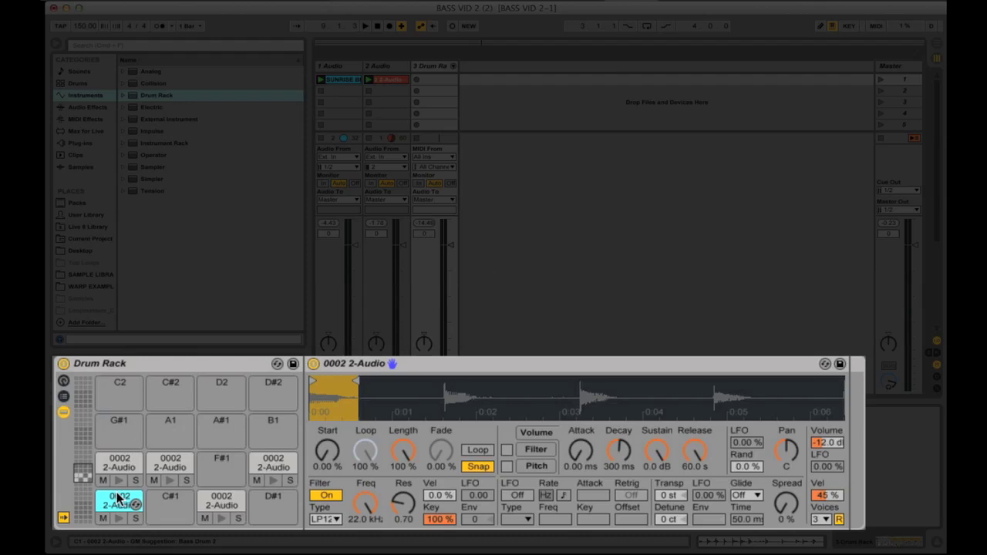
{"action": "key", "text": "super+r"}
{"action": "key", "text": "BackSpace"}
{"action": "type", "text": "F"}
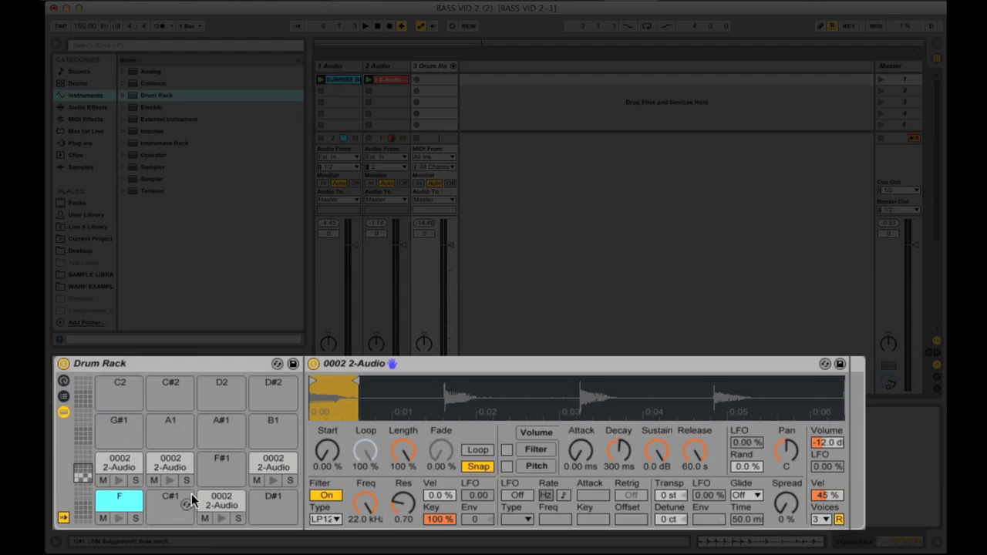
- Set the start of the D1 pad's sample precisely at the attack of the note just after 0:03
{"action": "left_click", "coordinate": [222, 506]}
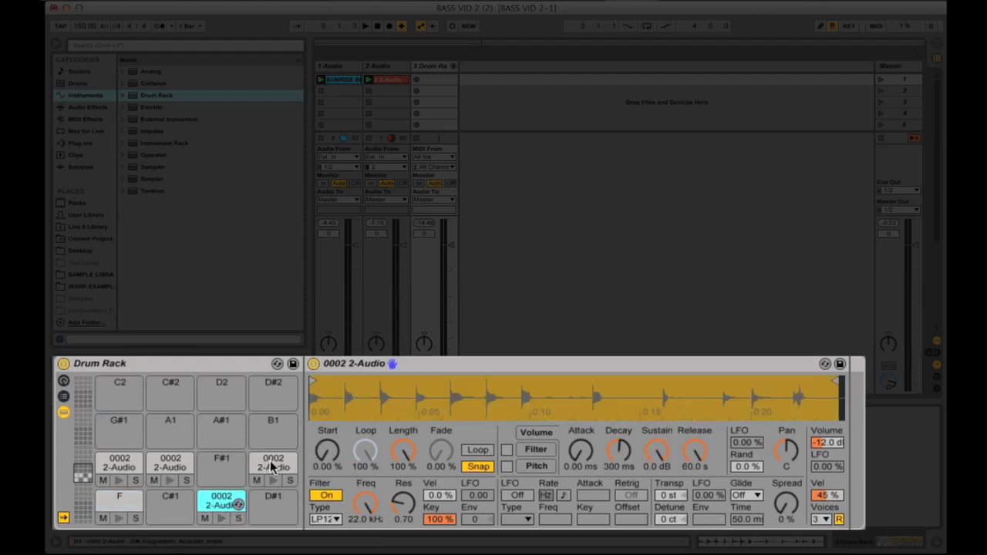
{"action": "left_click", "coordinate": [221, 519]}
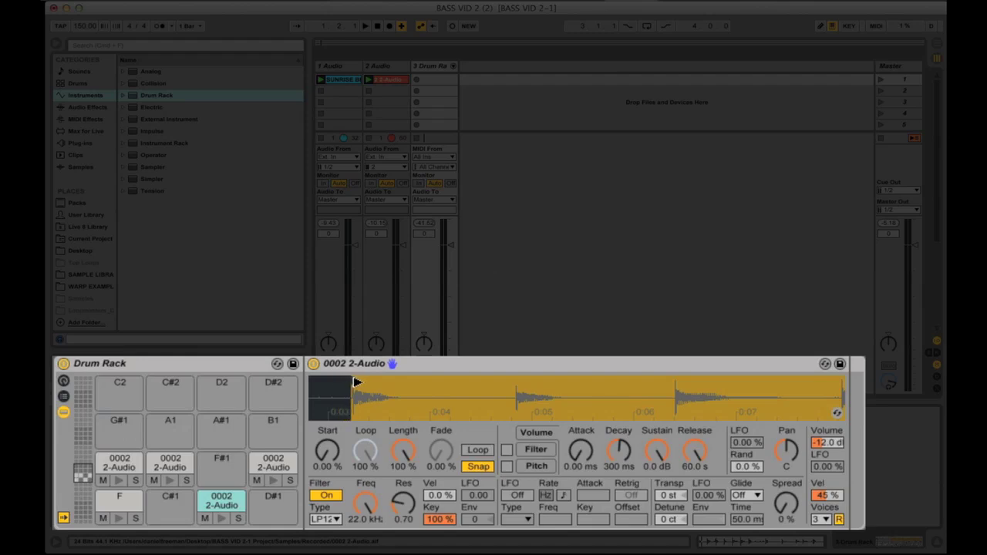
{"action": "scroll", "coordinate": [357, 382], "scroll_direction": "up", "scroll_amount": 5}
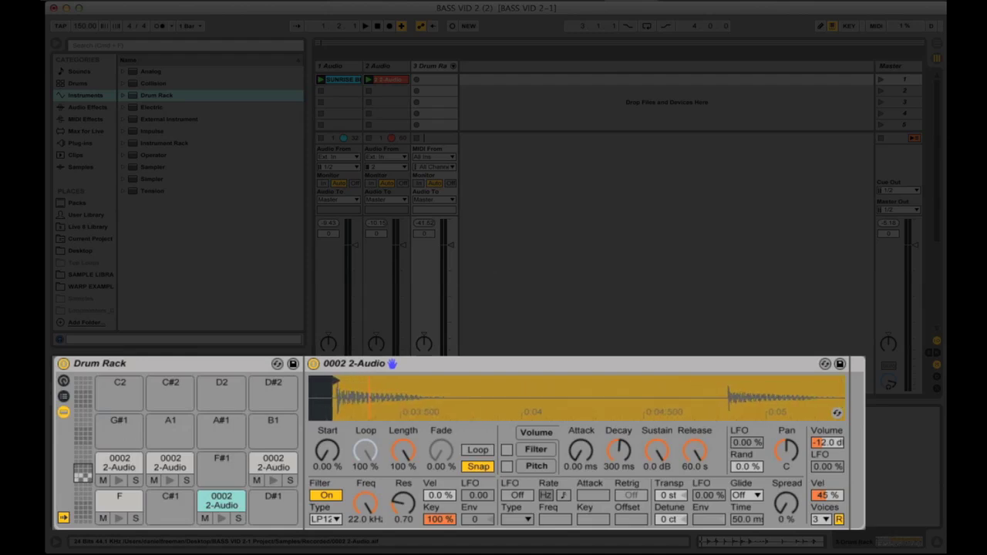
{"action": "scroll", "coordinate": [367, 382], "scroll_direction": "up", "scroll_amount": 2}
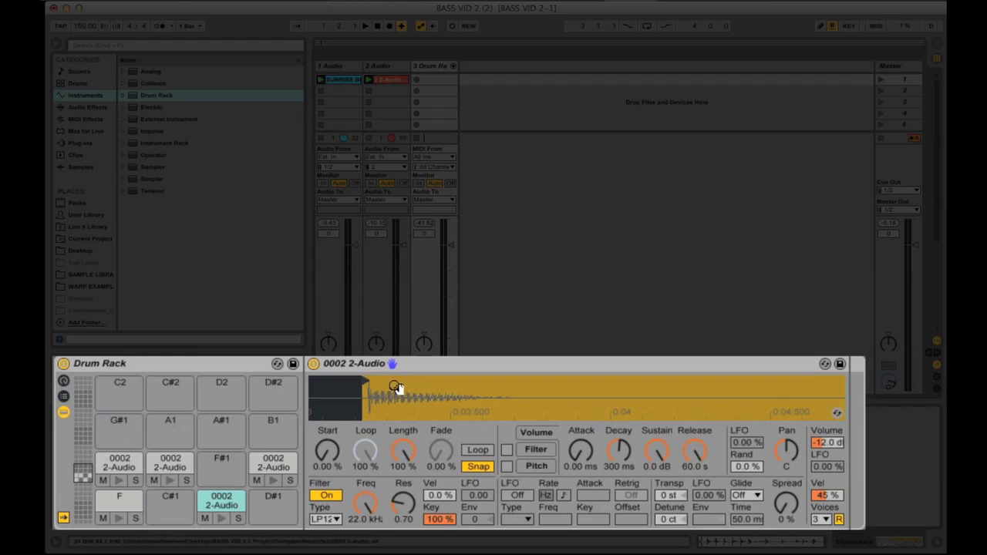
{"action": "scroll", "coordinate": [364, 383], "scroll_direction": "up", "scroll_amount": 2}
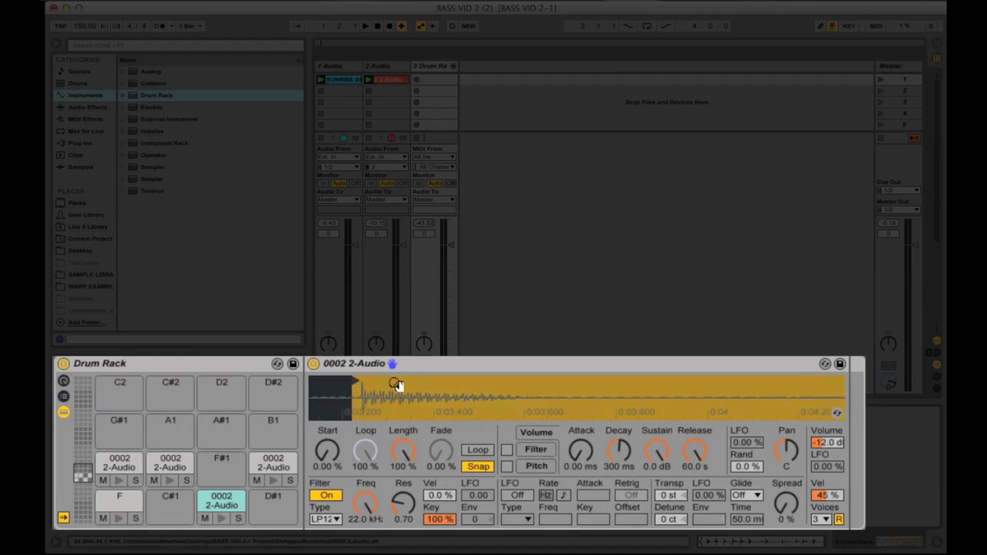
{"action": "left_click_drag", "start_coordinate": [356, 384], "coordinate": [361, 383]}
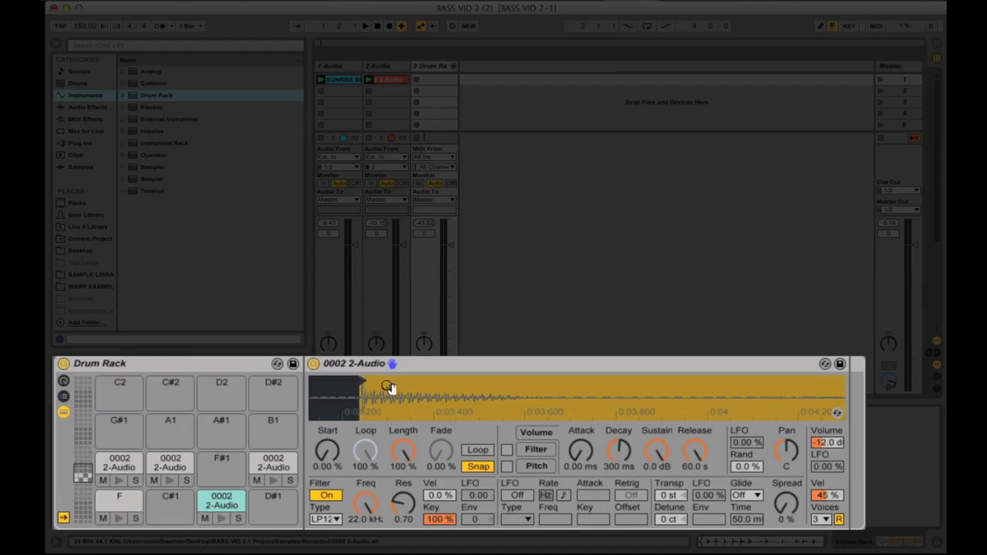
{"action": "scroll", "coordinate": [512, 394], "scroll_direction": "down", "scroll_amount": 10}
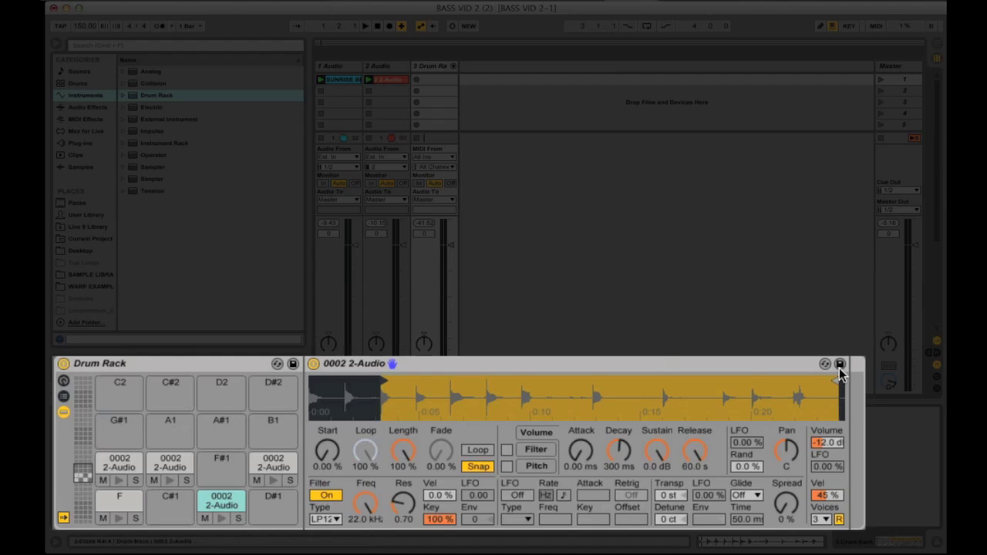
- Trim the end of the D1 pad's sample to just after the note's decay, audition it, and rename the pad G
{"action": "left_click_drag", "start_coordinate": [834, 381], "coordinate": [396, 376]}
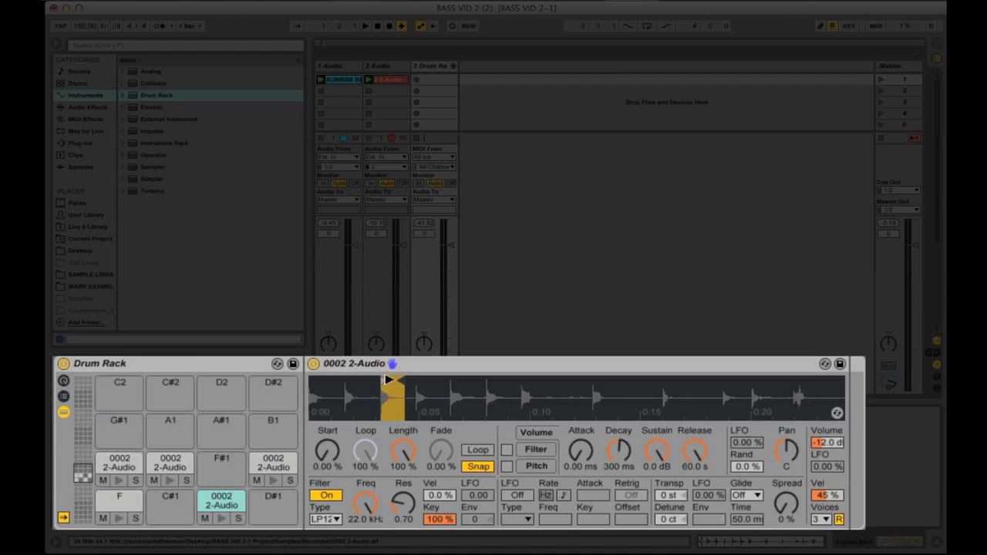
{"action": "left_click_drag", "start_coordinate": [387, 386], "coordinate": [454, 391]}
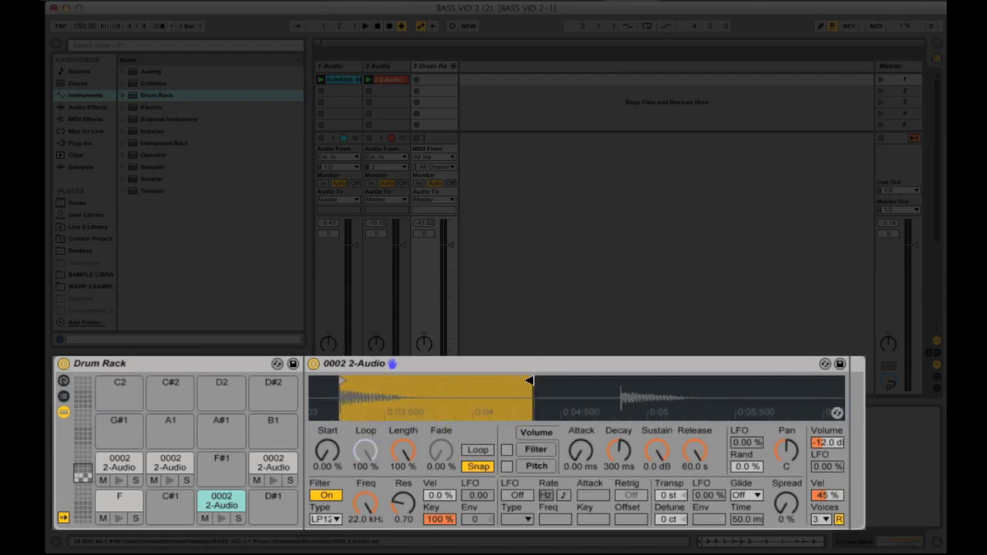
{"action": "left_click_drag", "start_coordinate": [527, 381], "coordinate": [424, 391]}
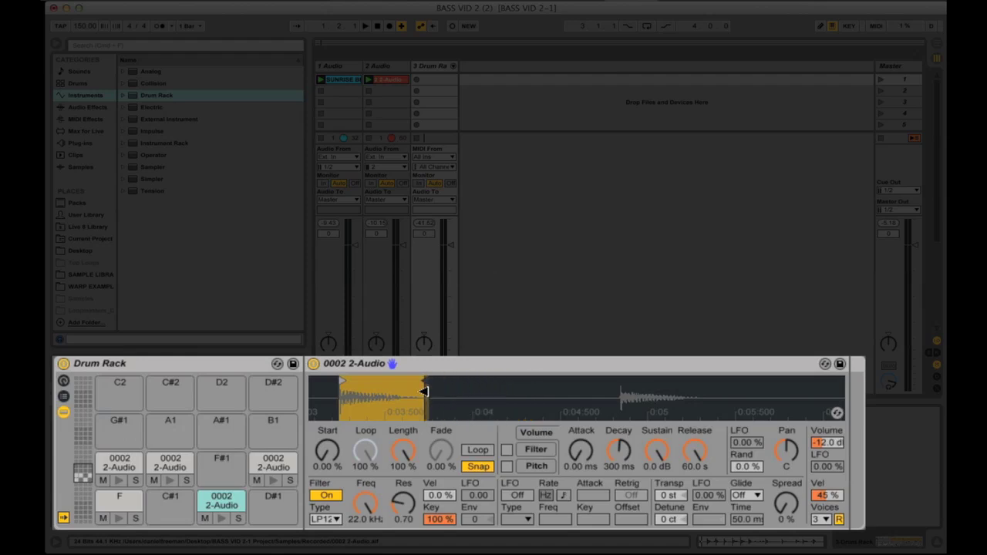
{"action": "left_click_drag", "start_coordinate": [423, 383], "coordinate": [430, 383]}
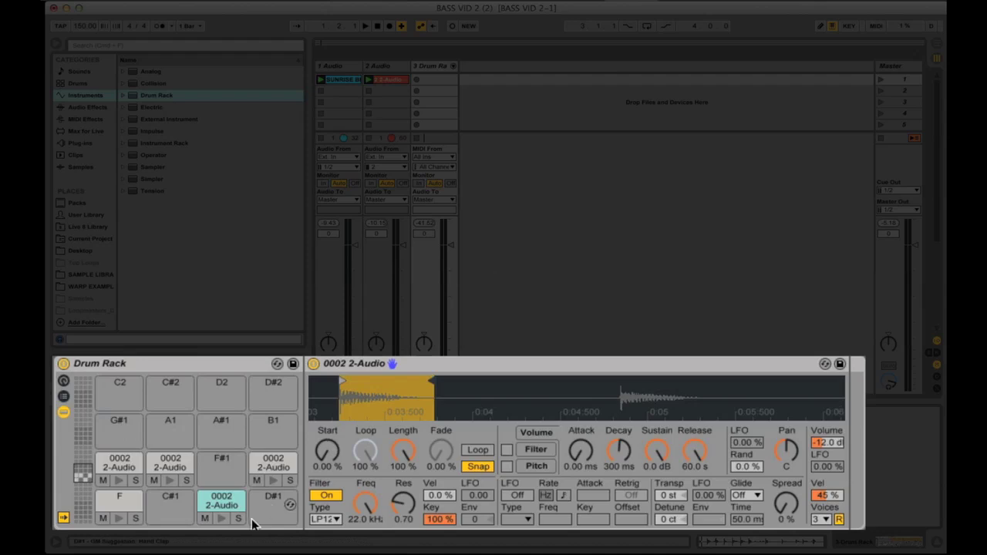
{"action": "left_click", "coordinate": [221, 519]}
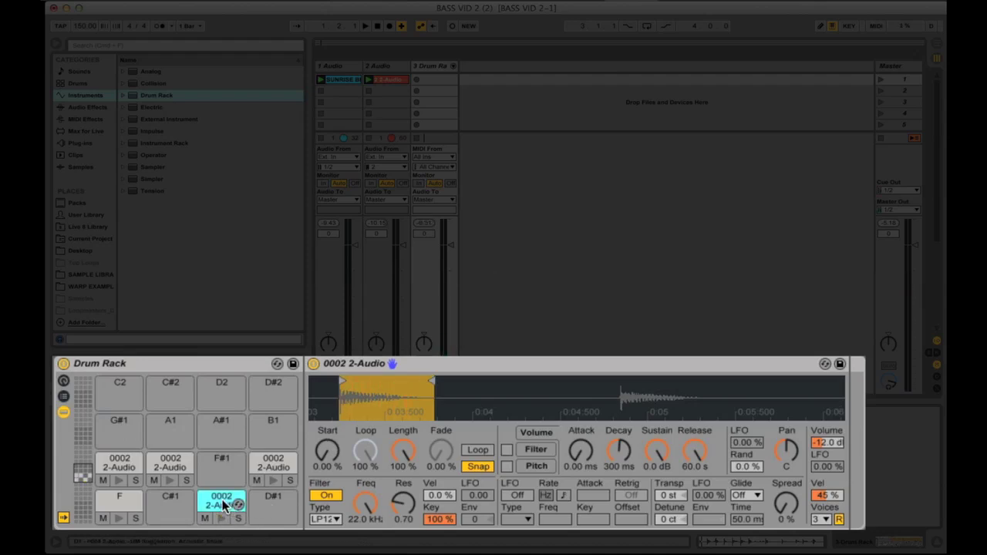
{"action": "key", "text": "super+r"}
{"action": "type", "text": "G"}
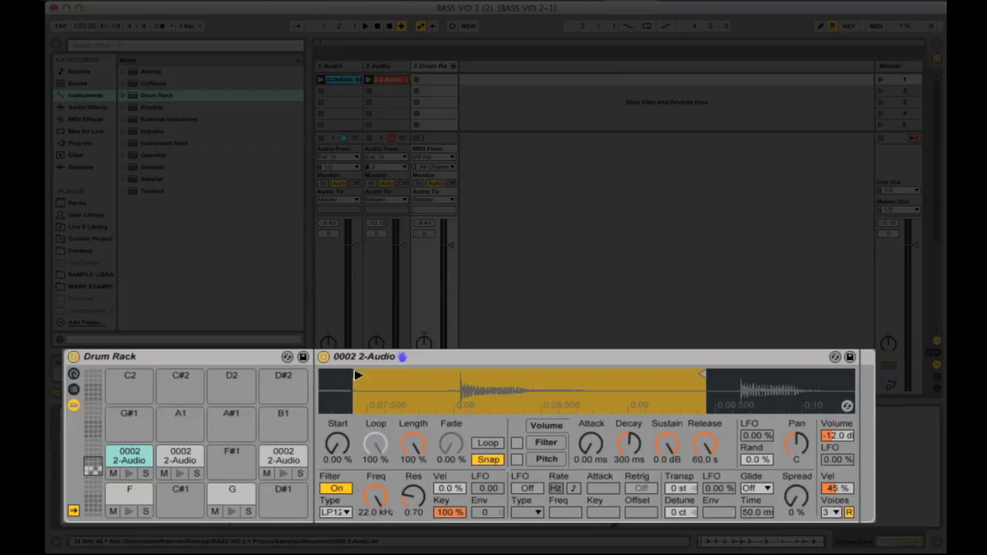
- Isolate the note at about 0:08 on the E1 pad by trimming the sample's start and end, then audition it against G
{"action": "left_click_drag", "start_coordinate": [363, 376], "coordinate": [460, 376]}
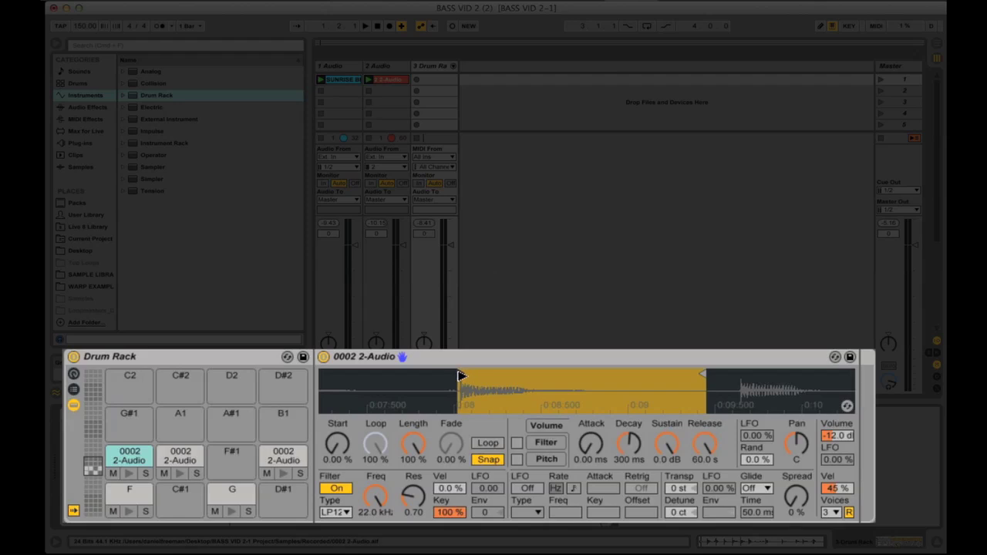
{"action": "left_click", "coordinate": [128, 472]}
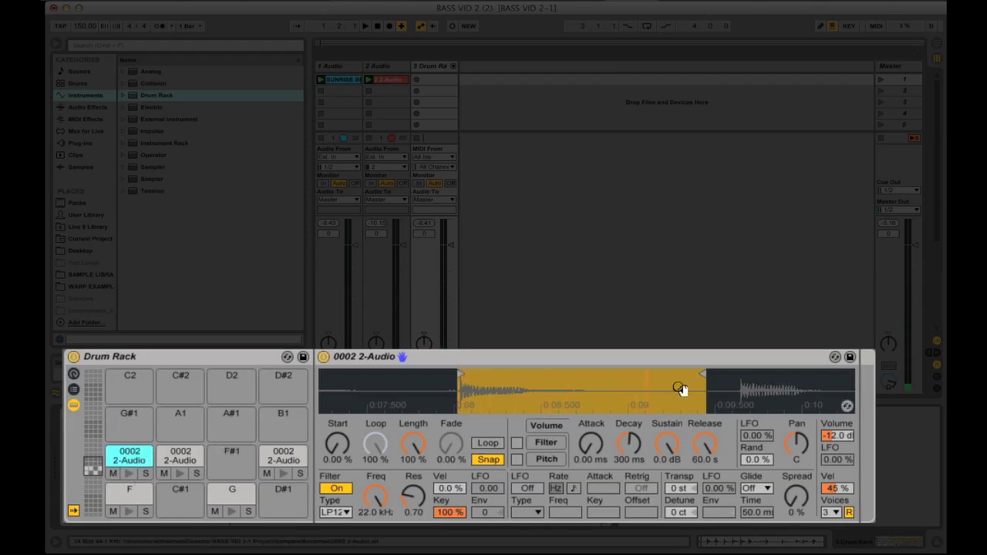
{"action": "left_click_drag", "start_coordinate": [701, 376], "coordinate": [603, 378]}
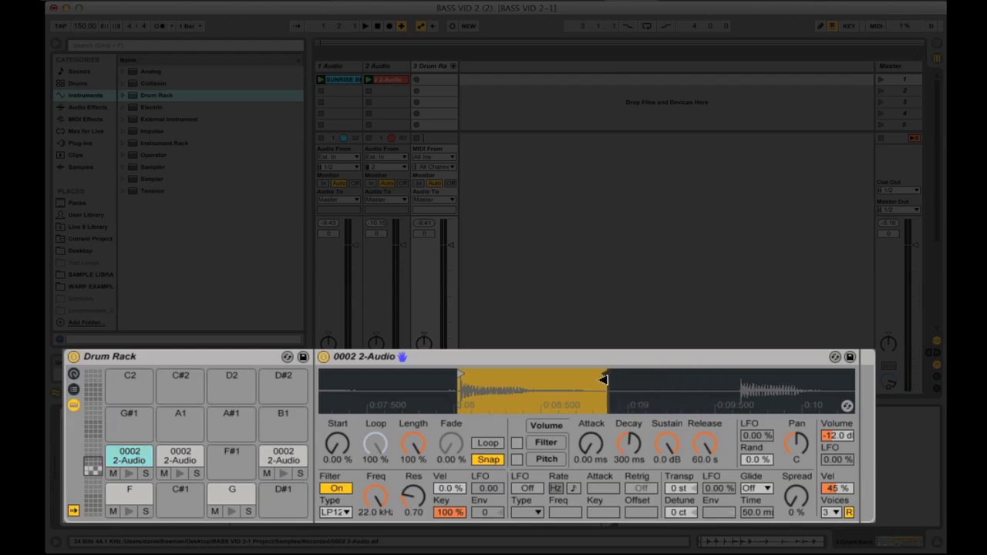
{"action": "left_click_drag", "start_coordinate": [518, 381], "coordinate": [519, 378]}
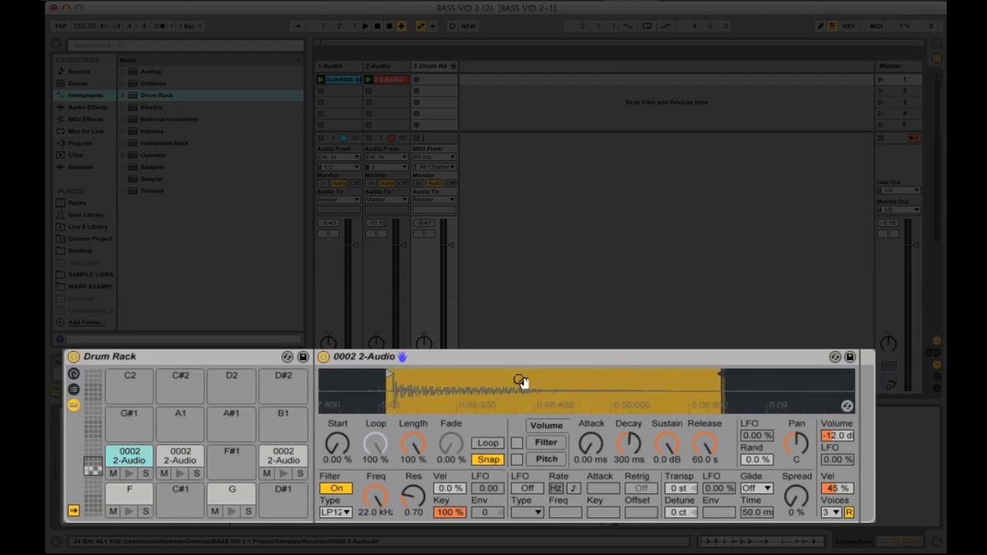
{"action": "left_click_drag", "start_coordinate": [404, 386], "coordinate": [384, 375]}
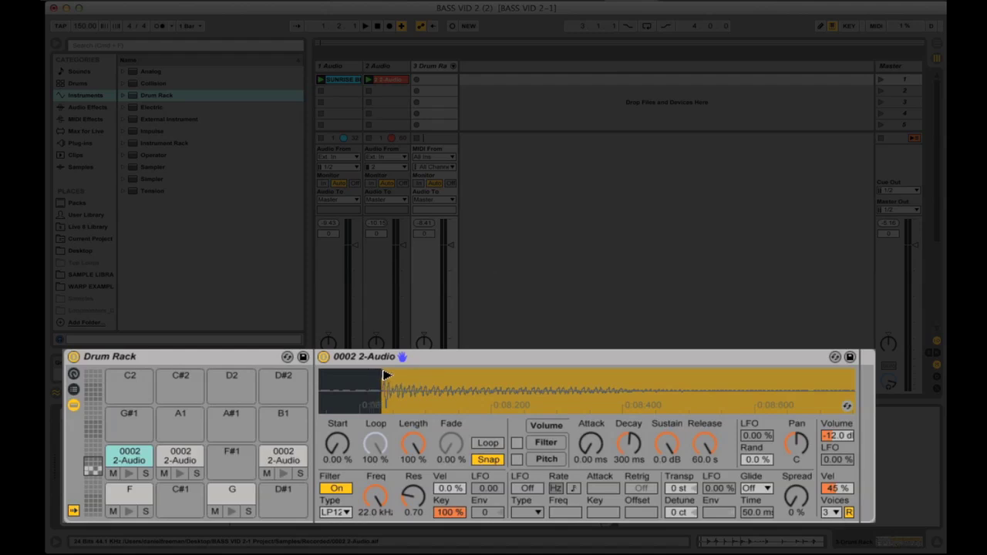
{"action": "left_click", "coordinate": [132, 473]}
{"action": "left_click", "coordinate": [231, 509]}
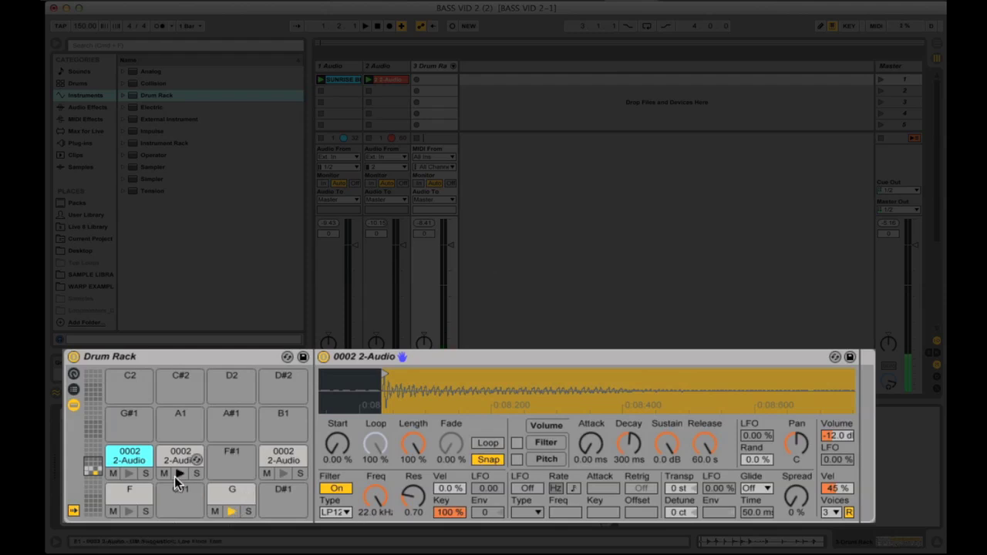
- Rename the E1 pad A FLAT
{"action": "key", "text": "super+r"}
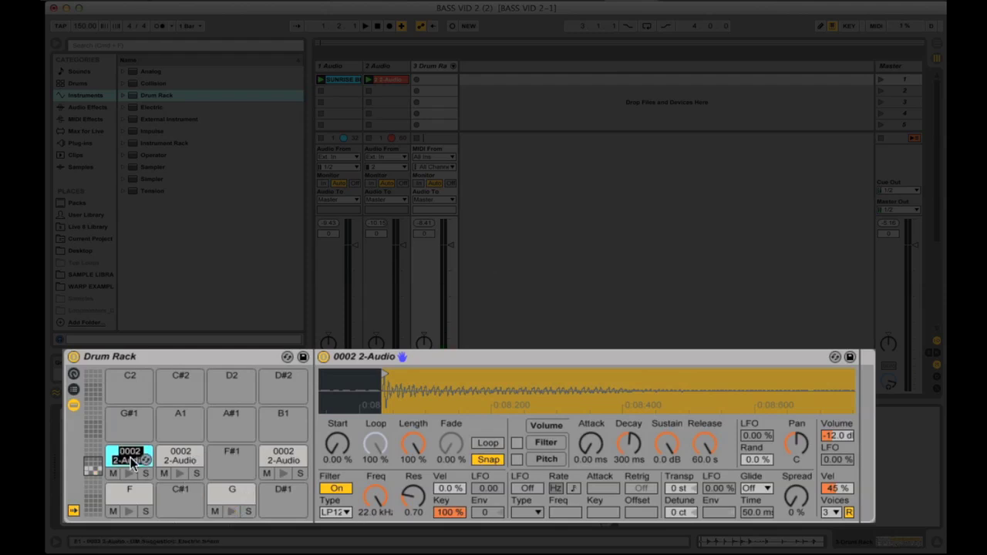
{"action": "type", "text": "A FLAT"}
{"action": "key", "text": "Return"}
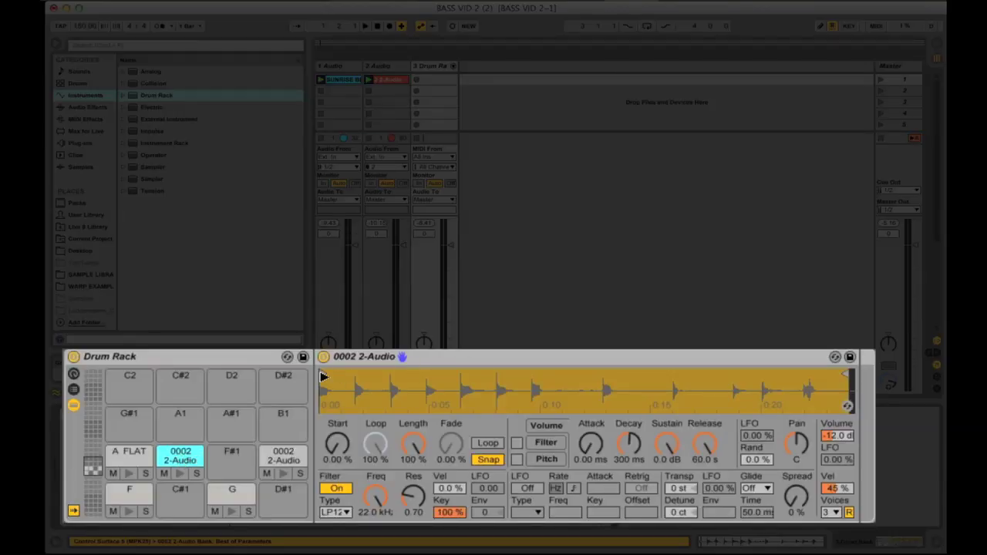
- Isolate the final phrase around 0:22 on the F1 pad by trimming both ends, audition it, and rename the pad FILL
{"action": "left_click_drag", "start_coordinate": [321, 376], "coordinate": [809, 373]}
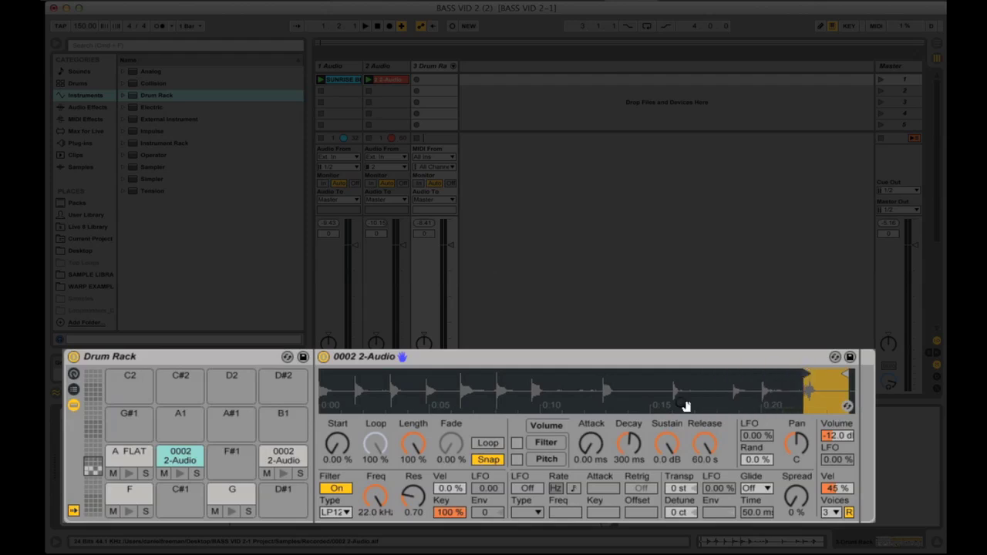
{"action": "left_click", "coordinate": [177, 471]}
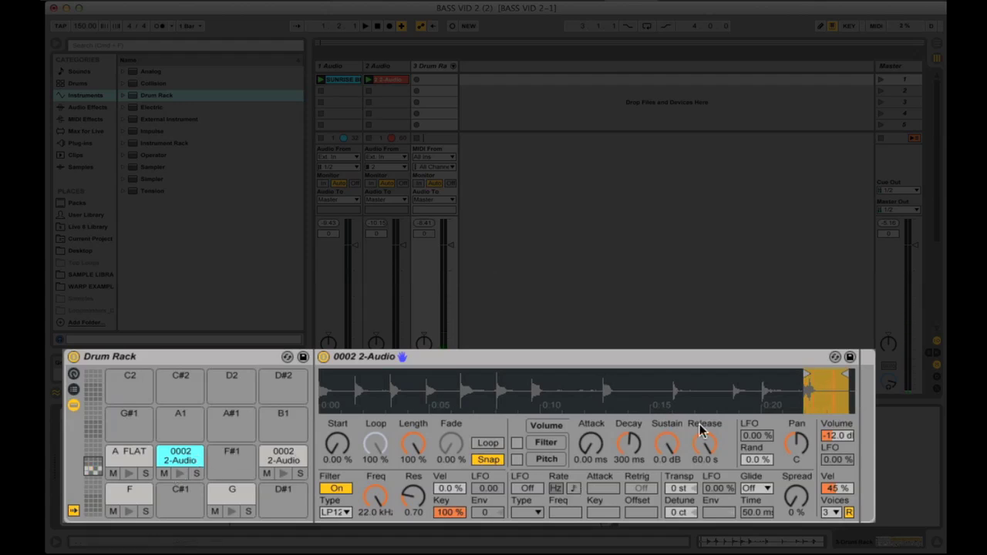
{"action": "mouse_move", "coordinate": [850, 375]}
{"action": "left_mouse_down"}
{"action": "mouse_move", "coordinate": [773, 389]}
{"action": "mouse_move", "coordinate": [773, 435]}
{"action": "left_mouse_up"}
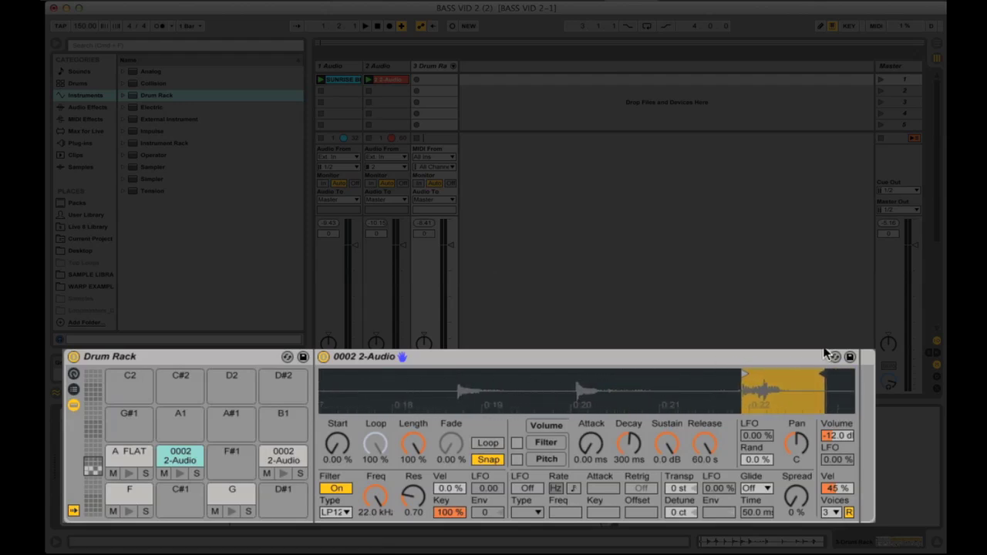
{"action": "mouse_move", "coordinate": [783, 390]}
{"action": "left_mouse_down"}
{"action": "mouse_move", "coordinate": [802, 388]}
{"action": "mouse_move", "coordinate": [728, 386]}
{"action": "left_mouse_up"}
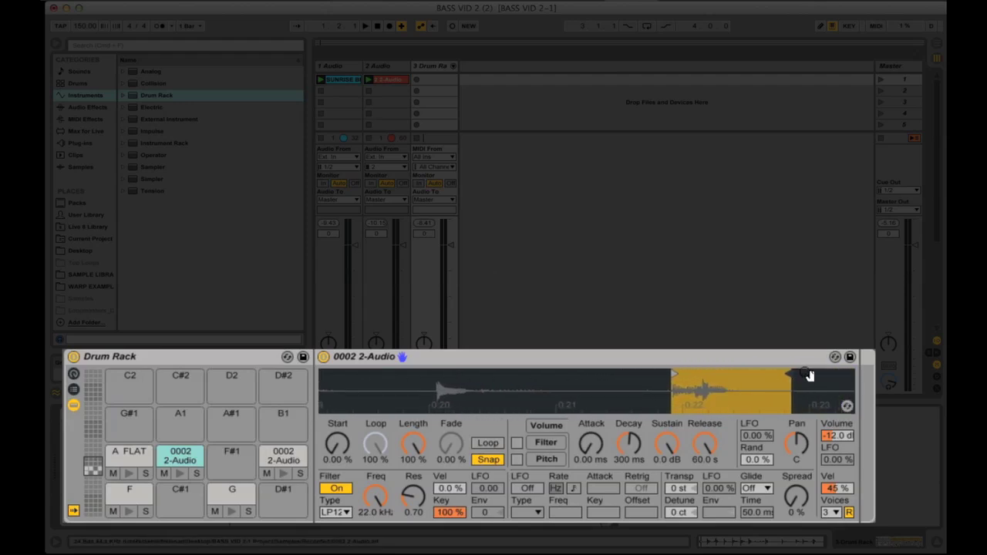
{"action": "left_click_drag", "start_coordinate": [788, 376], "coordinate": [662, 386]}
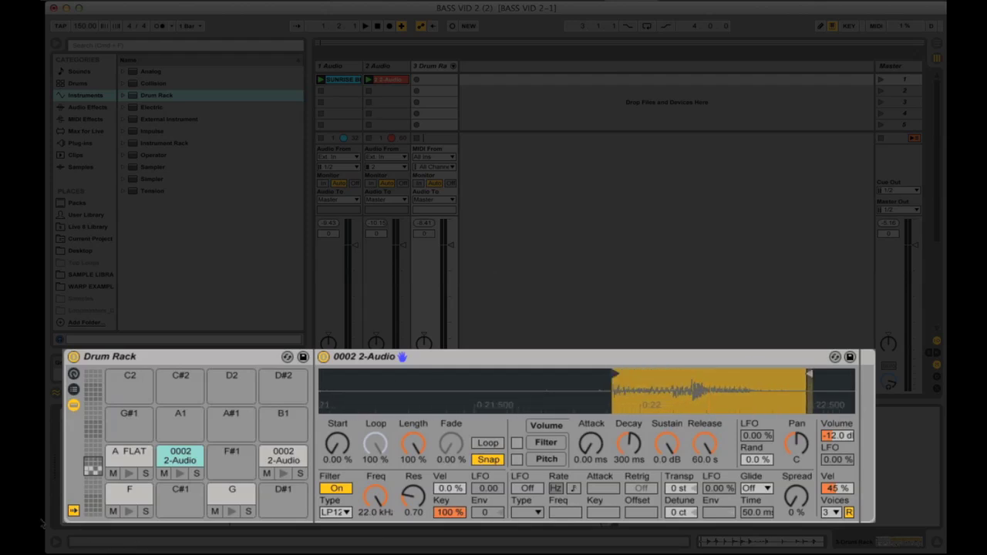
{"action": "left_click", "coordinate": [178, 474]}
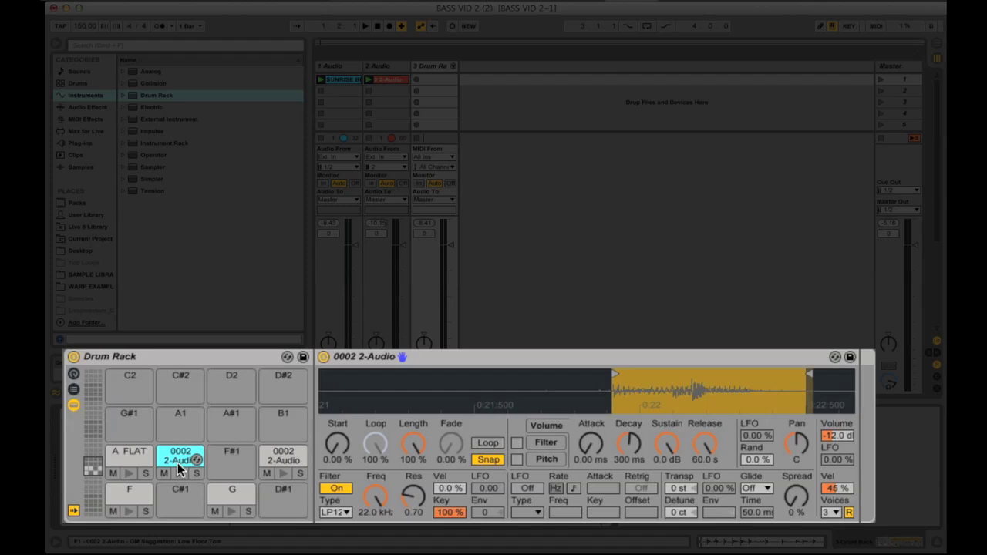
{"action": "key", "text": "ctrl+r"}
{"action": "type", "text": "F"}
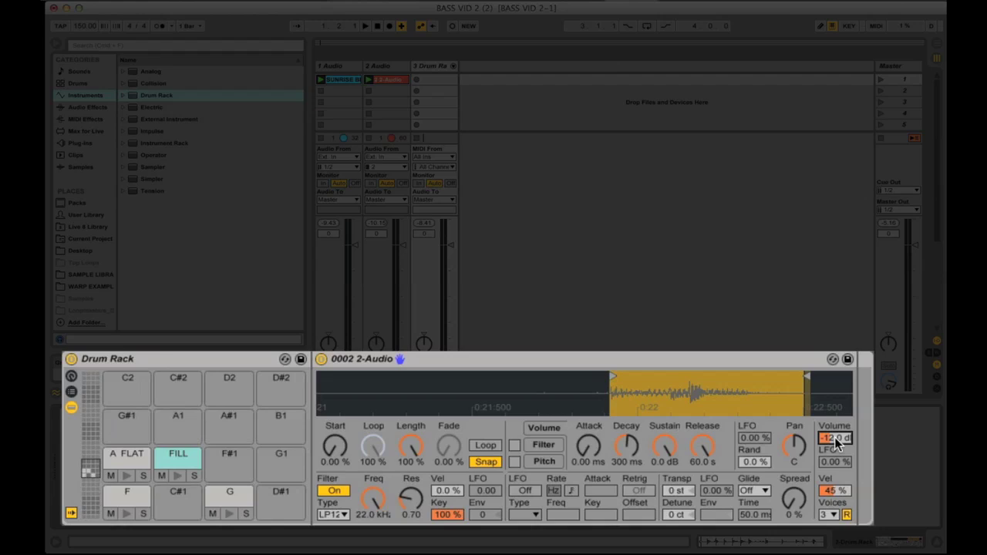
- Set the FILL pad's sample volume to -6.00 dB, copy that value to the sibling pads, and review the pads
{"action": "left_click", "coordinate": [834, 437]}
{"action": "left_click", "coordinate": [837, 443], "text": "ctrl"}
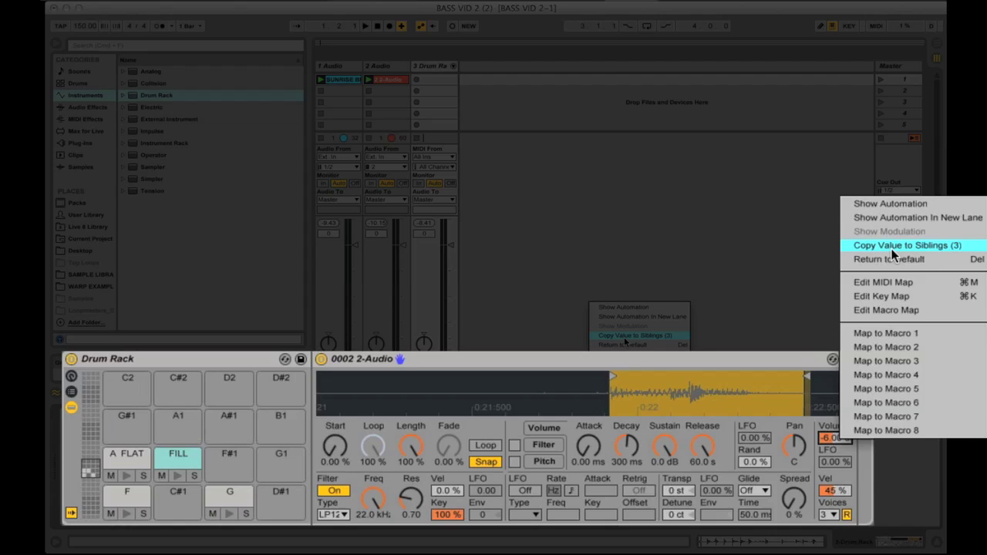
{"action": "left_click", "coordinate": [624, 337]}
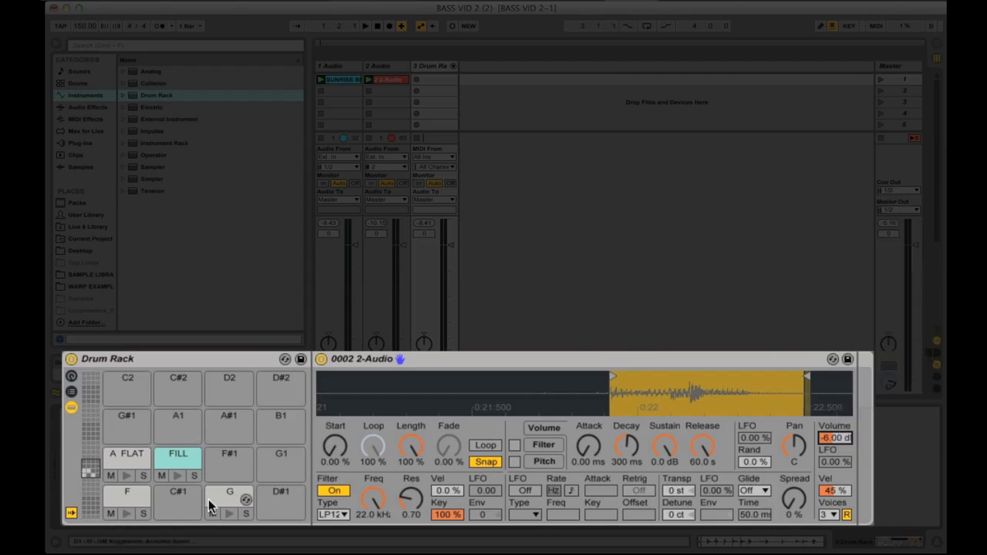
{"action": "left_click", "coordinate": [125, 457]}
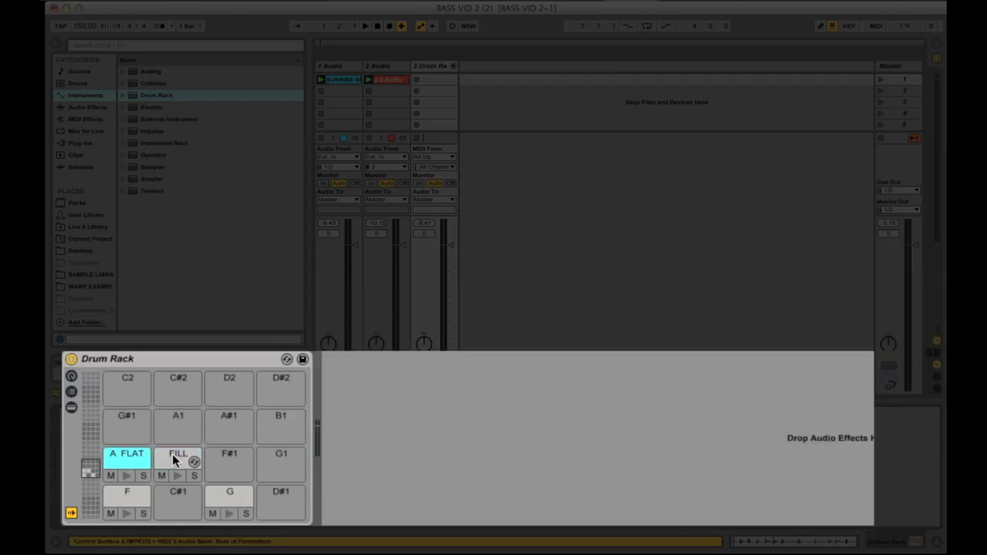
{"action": "left_click", "coordinate": [172, 457]}
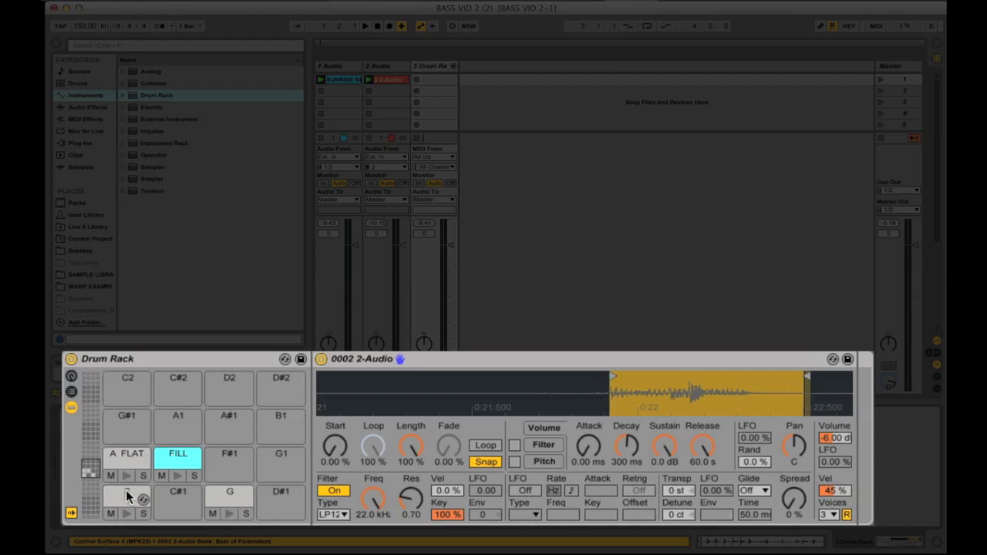
- Audition the F, G, A FLAT and FILL pads in the Drum Rack
{"action": "left_click", "coordinate": [128, 515]}
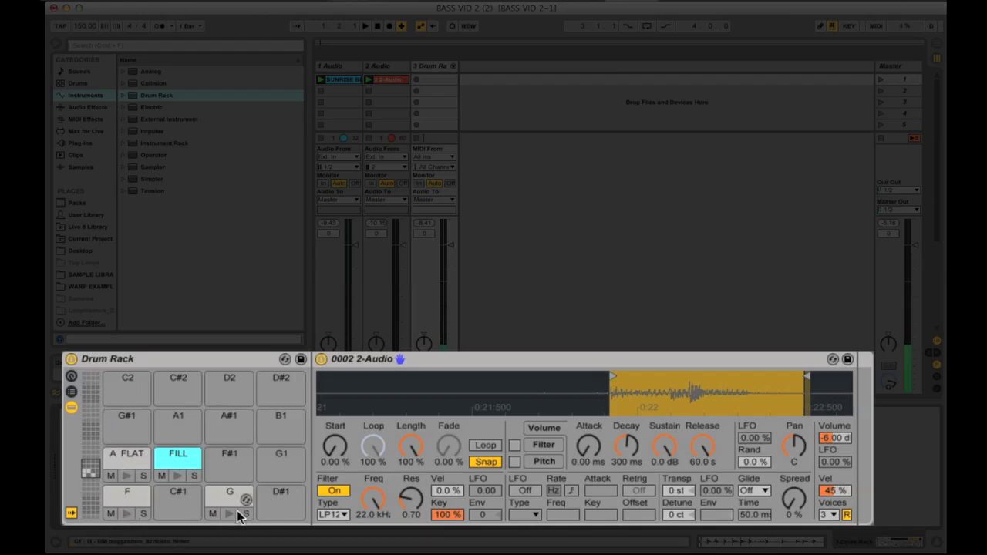
{"action": "left_click", "coordinate": [229, 514]}
{"action": "left_click", "coordinate": [127, 477]}
{"action": "left_click", "coordinate": [176, 478]}
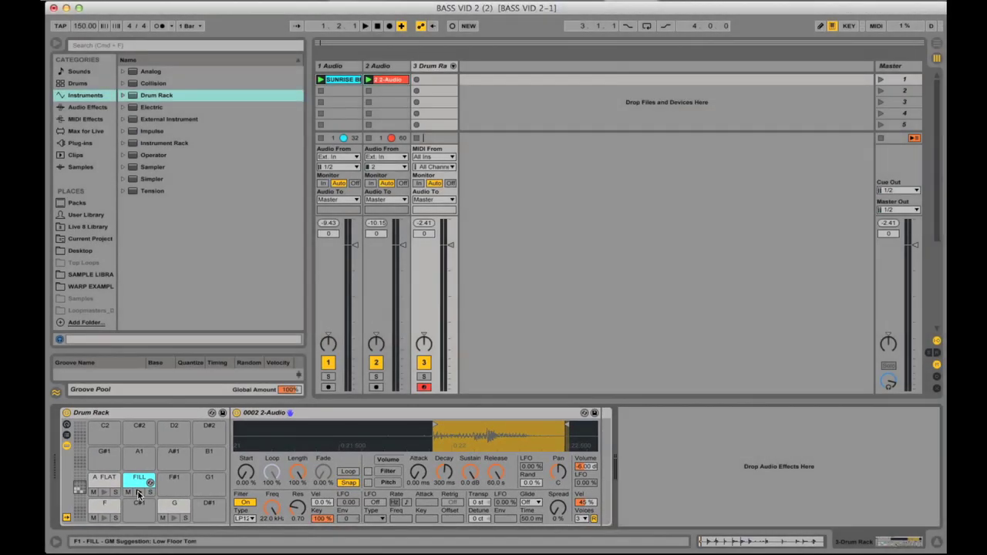
- Create an empty MIDI clip in the Drum Rack track's first slot, select its loop, and enable Draw mode
{"action": "left_click", "coordinate": [397, 82]}
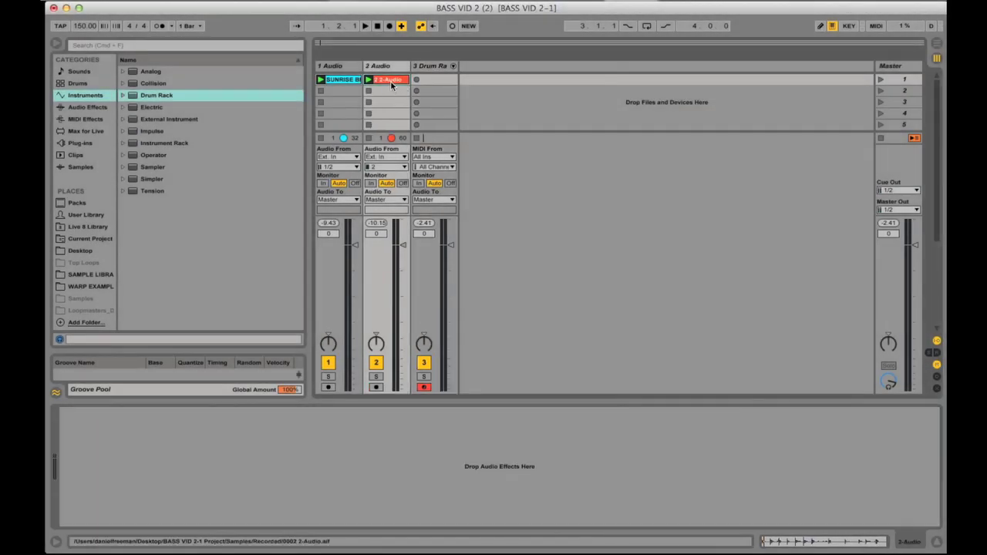
{"action": "double_click", "coordinate": [433, 80]}
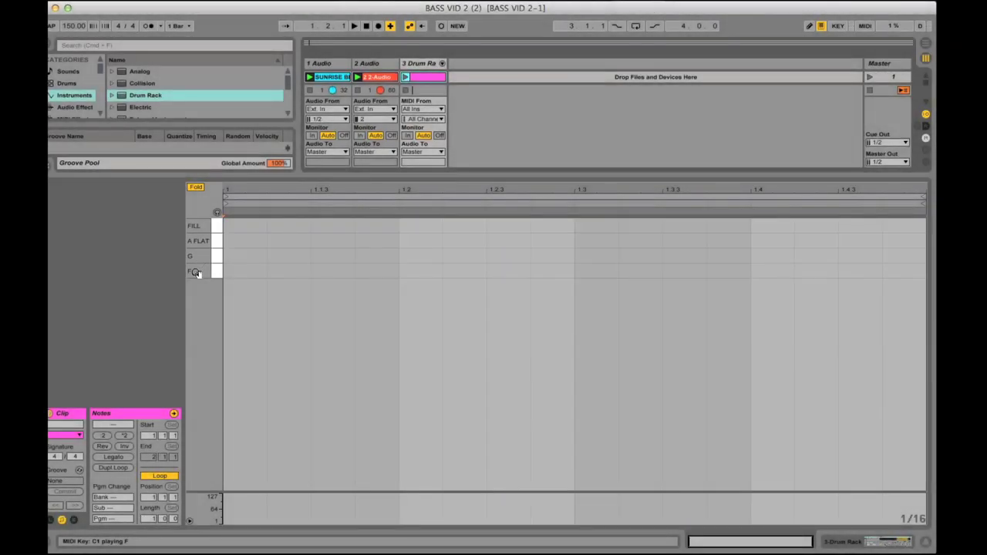
{"action": "left_click", "coordinate": [335, 198]}
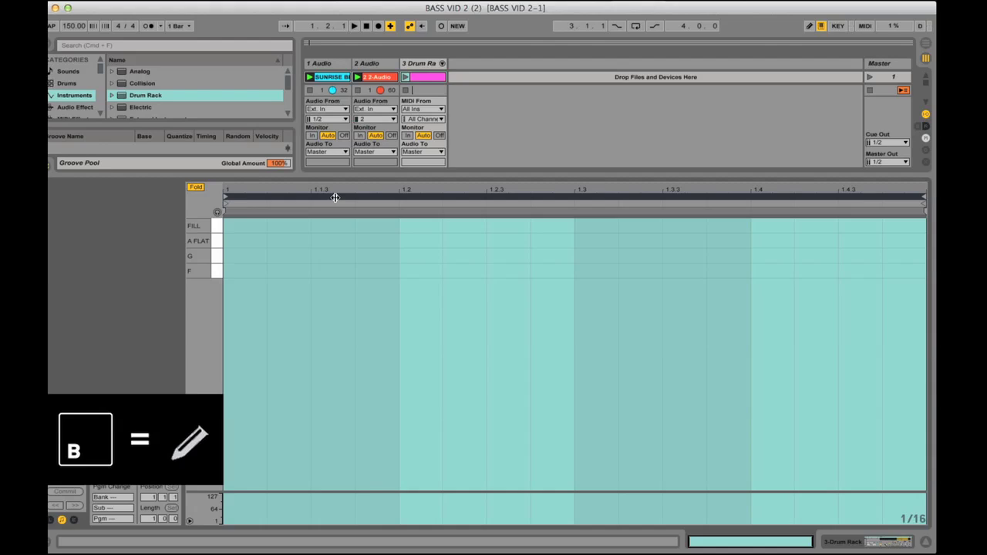
{"action": "key", "text": "b"}
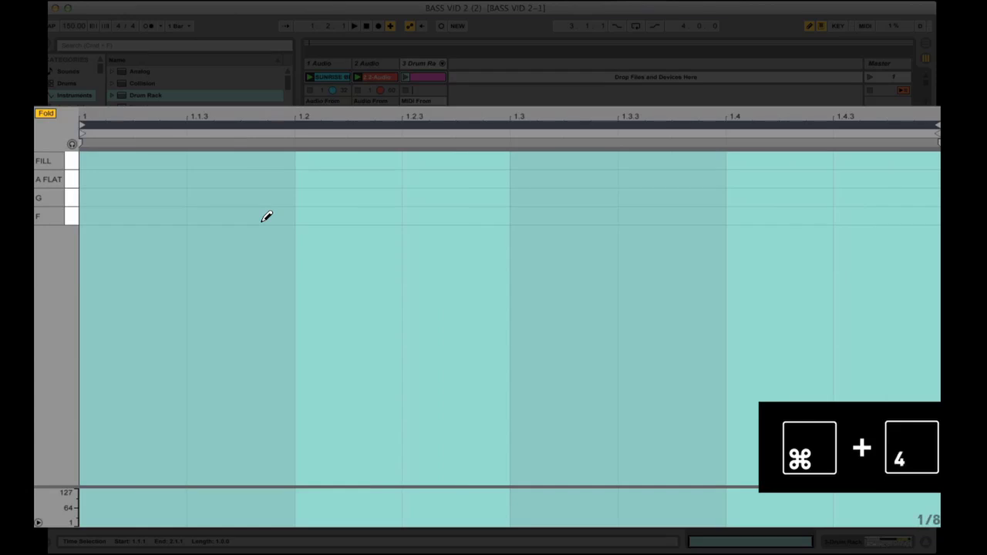
- Draw an F note at 1.1.1 with playback running, and two G notes at 2.1.4 and 2.2.1
{"action": "left_click", "coordinate": [86, 216]}
{"action": "key", "text": "space"}
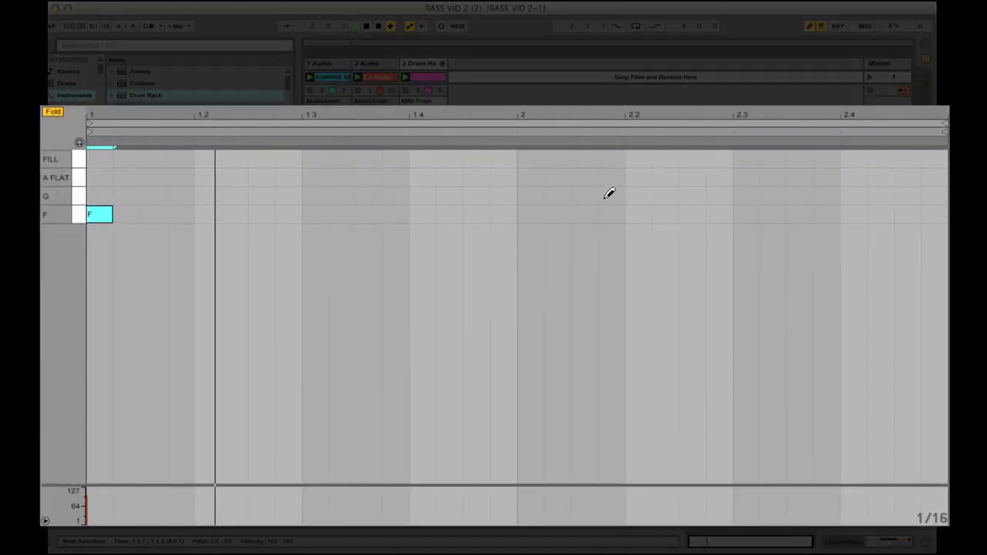
{"action": "left_click", "coordinate": [606, 195]}
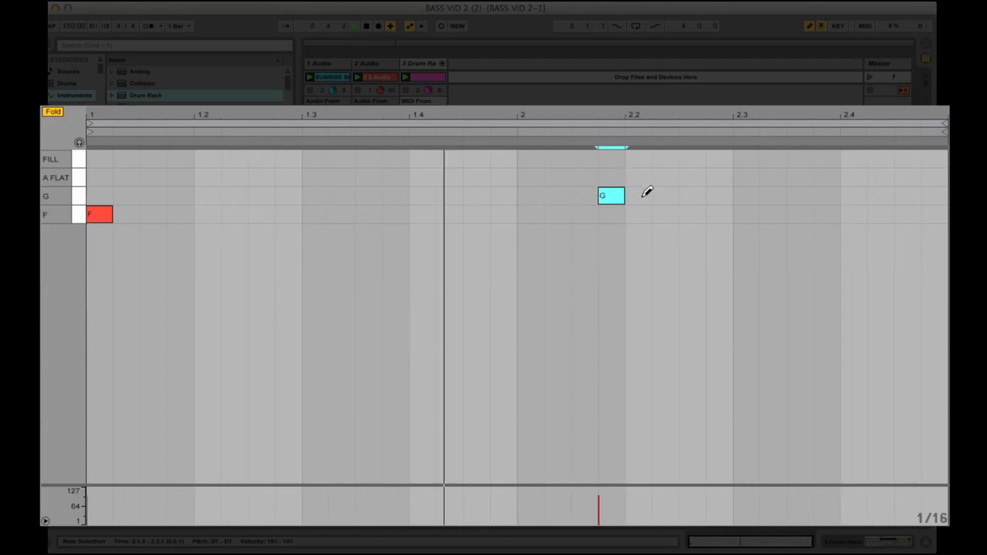
{"action": "left_click", "coordinate": [640, 195]}
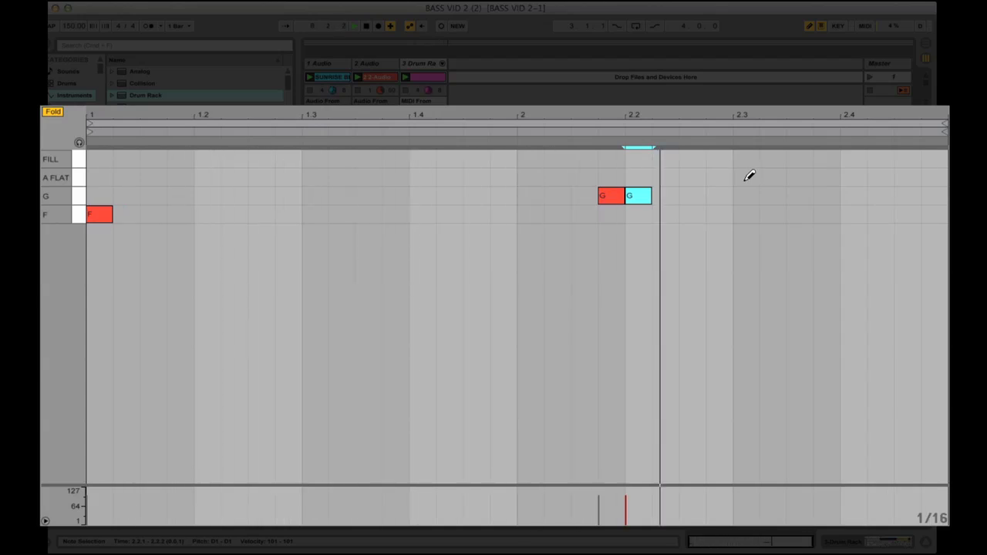
- Draw A FLAT notes at 2.3.1, 2.3.4 and 2.4.3, and try an extra G note at 2.2.3
{"action": "left_click", "coordinate": [746, 178]}
{"action": "left_click", "coordinate": [826, 177]}
{"action": "left_click", "coordinate": [892, 177]}
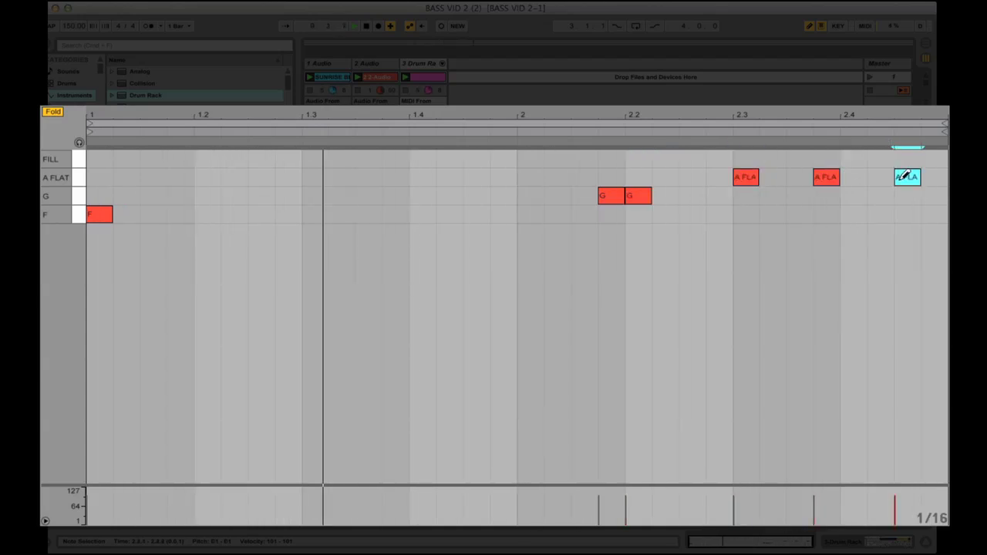
{"action": "left_click", "coordinate": [695, 196]}
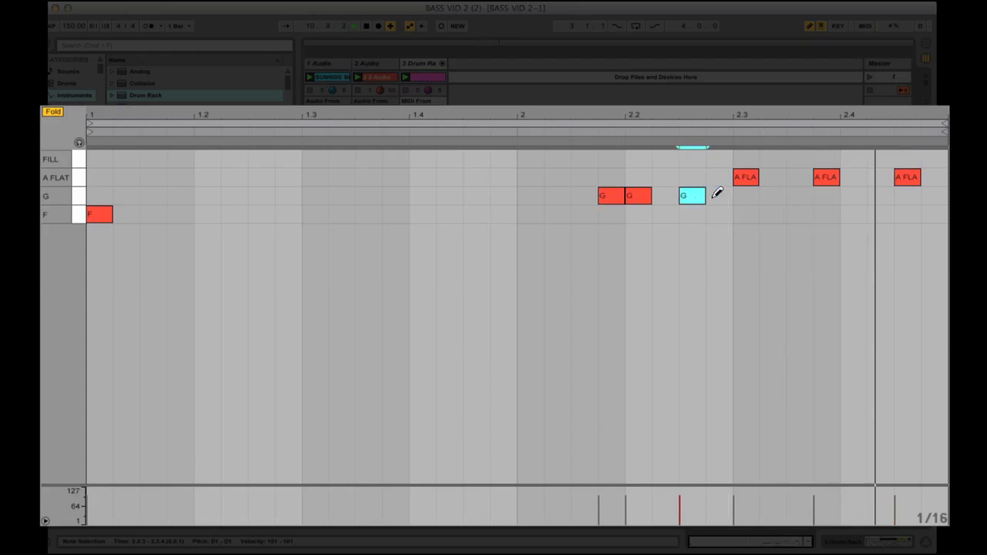
{"action": "left_click", "coordinate": [692, 195]}
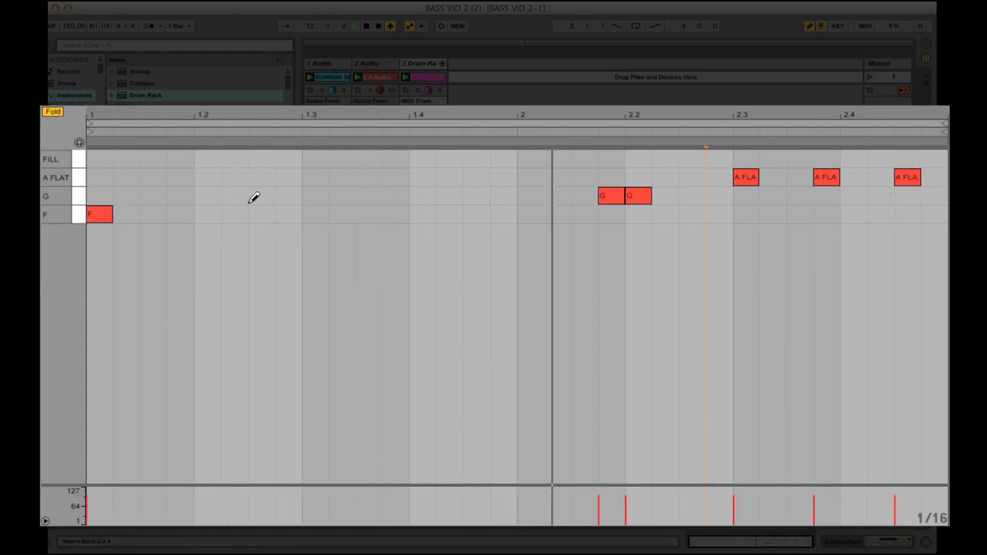
- Add a FILL note at 1.1.4 and try an F note at 1.2.2 in the clip
{"action": "left_click", "coordinate": [180, 158]}
{"action": "left_click", "coordinate": [236, 213]}
{"action": "left_click", "coordinate": [240, 213]}
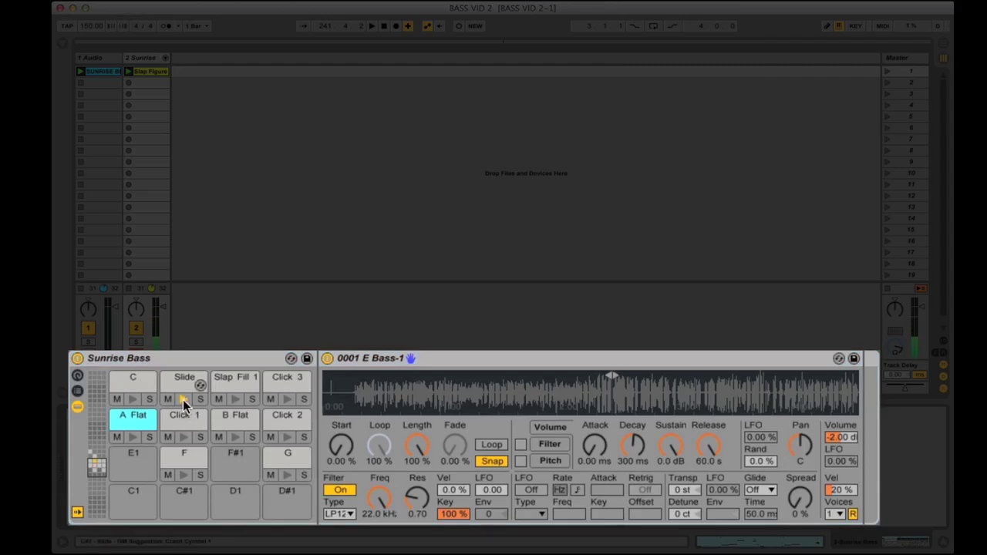
- Audition the Slap Fill 1 pad in the finished Sunrise Bass rack
{"action": "left_click", "coordinate": [236, 399]}
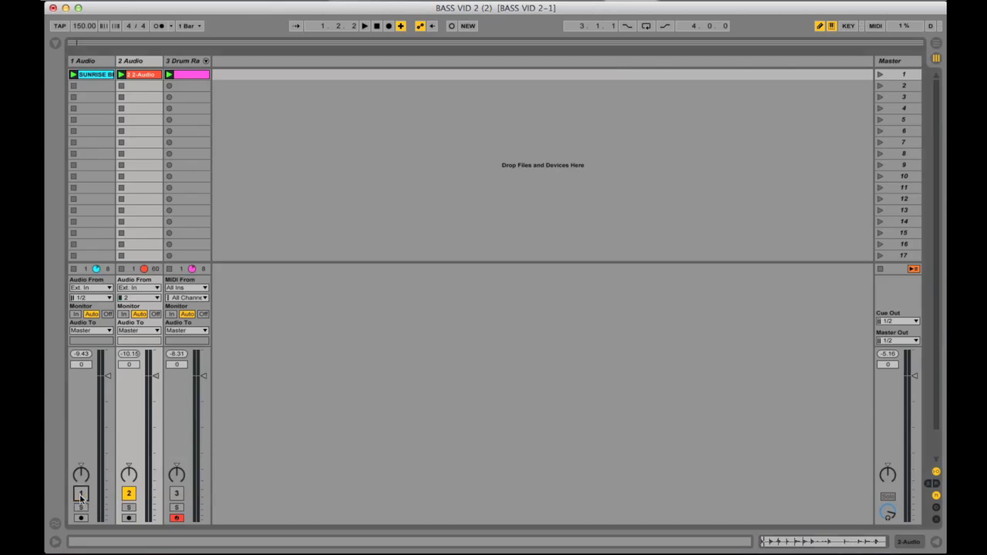
- Slice the recorded 2-Audio clip to a new MIDI track, with one slice per Transient and the Built-in slicing preset
{"action": "double_click", "coordinate": [140, 74]}
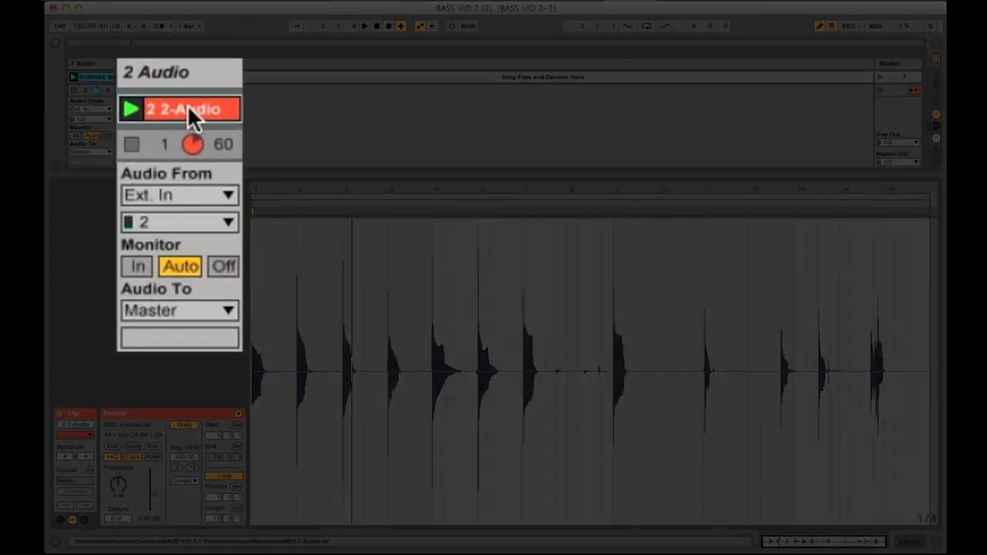
{"action": "right_click", "coordinate": [188, 106]}
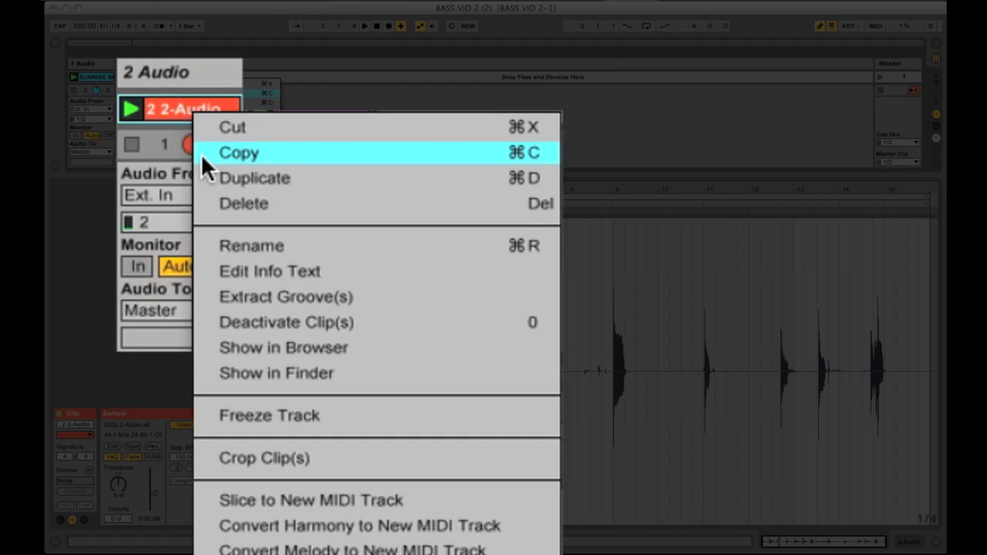
{"action": "left_click", "coordinate": [306, 499]}
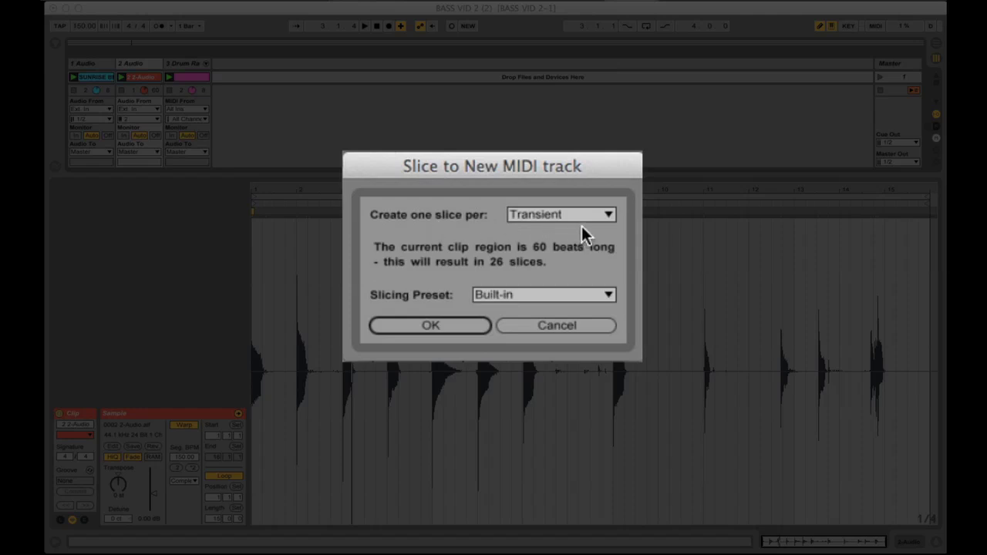
{"action": "left_click", "coordinate": [606, 218]}
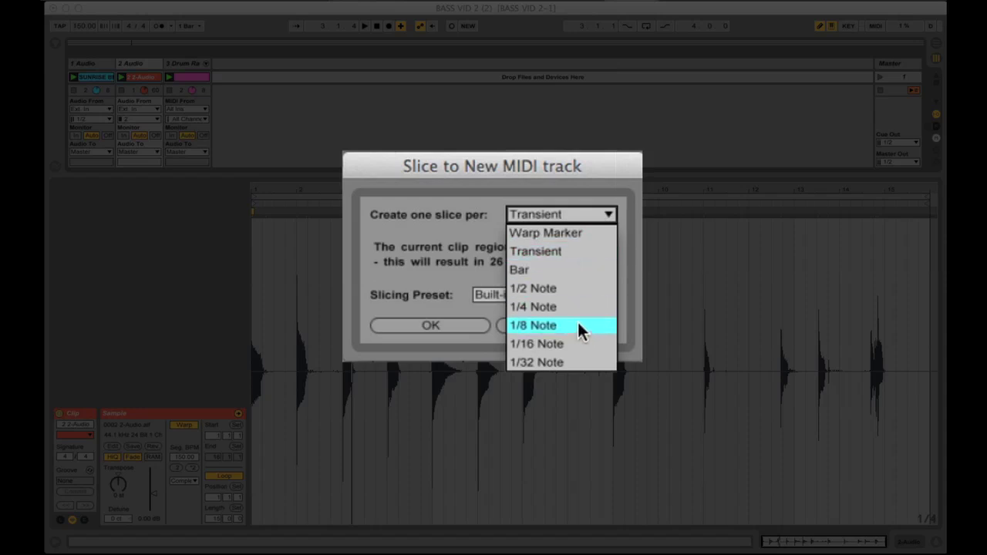
{"action": "left_click", "coordinate": [589, 256]}
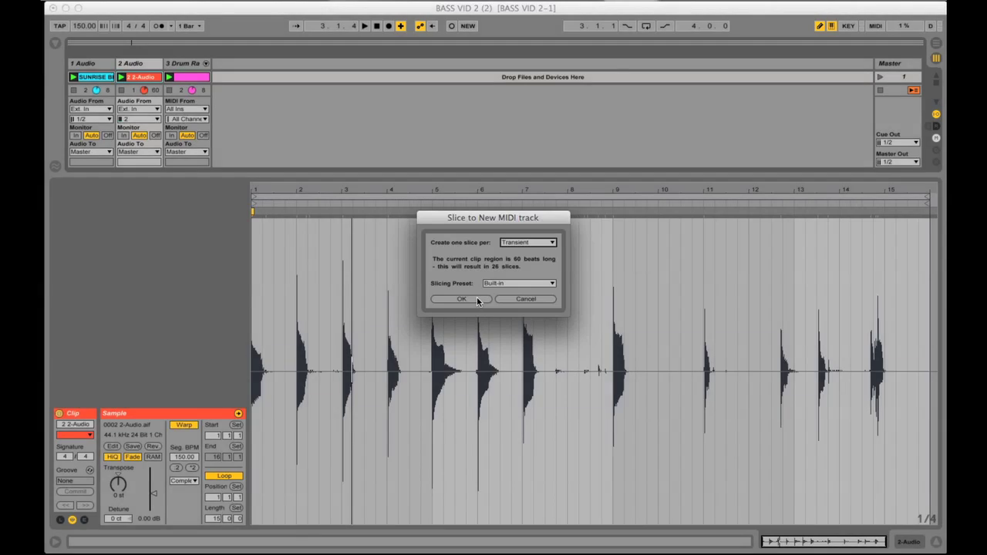
{"action": "left_click", "coordinate": [477, 301]}
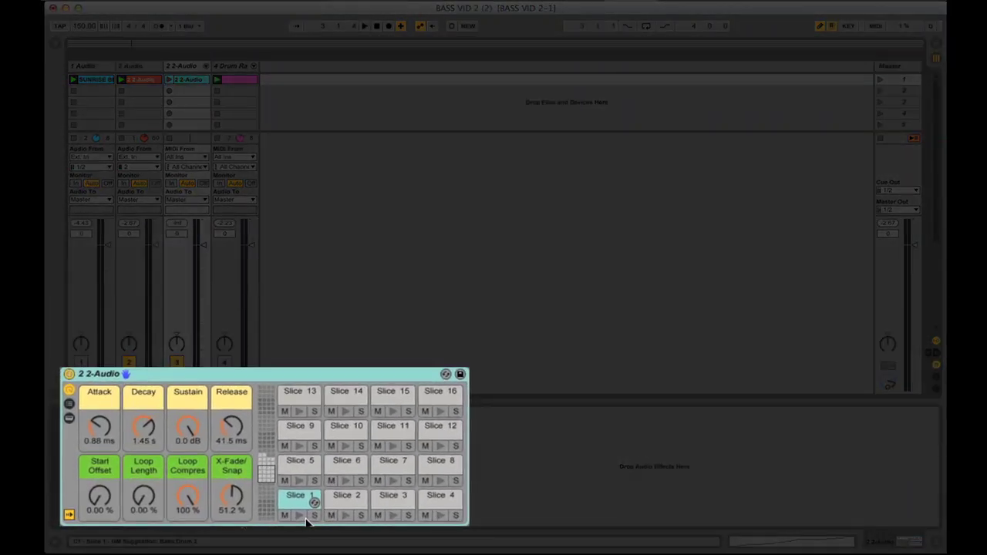
- Audition Slices 1, 2, 3 and 12 in the newly sliced rack
{"action": "left_click", "coordinate": [323, 515]}
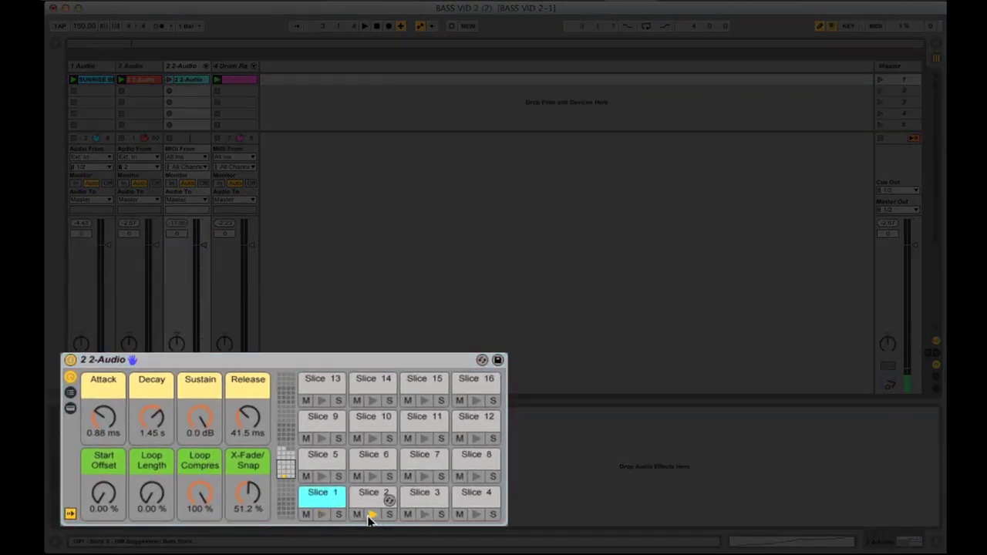
{"action": "left_click", "coordinate": [424, 515]}
{"action": "left_click", "coordinate": [476, 438]}
{"action": "left_click", "coordinate": [424, 514]}
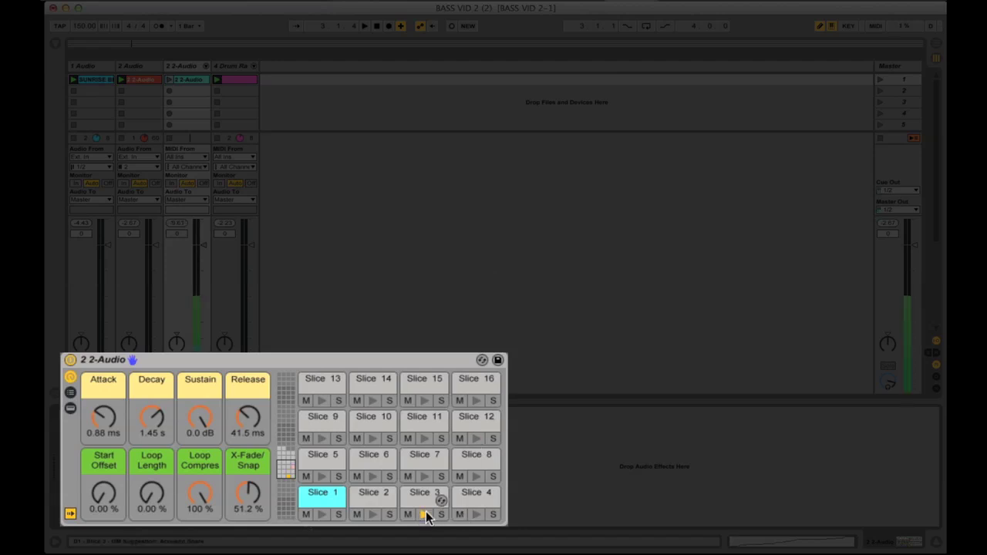
{"action": "left_click", "coordinate": [323, 515]}
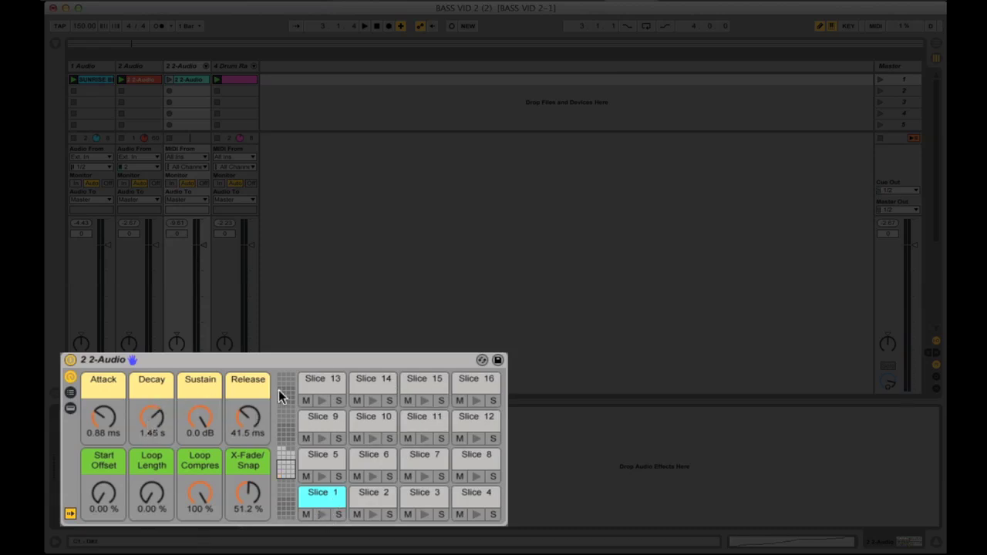
- Set the sliced rack's Start Offset to 63.9 %, Loop Length to 66.6 % and Loop Compres to 15.7 %, auditioning Slice 1 along the way
{"action": "left_click", "coordinate": [105, 497]}
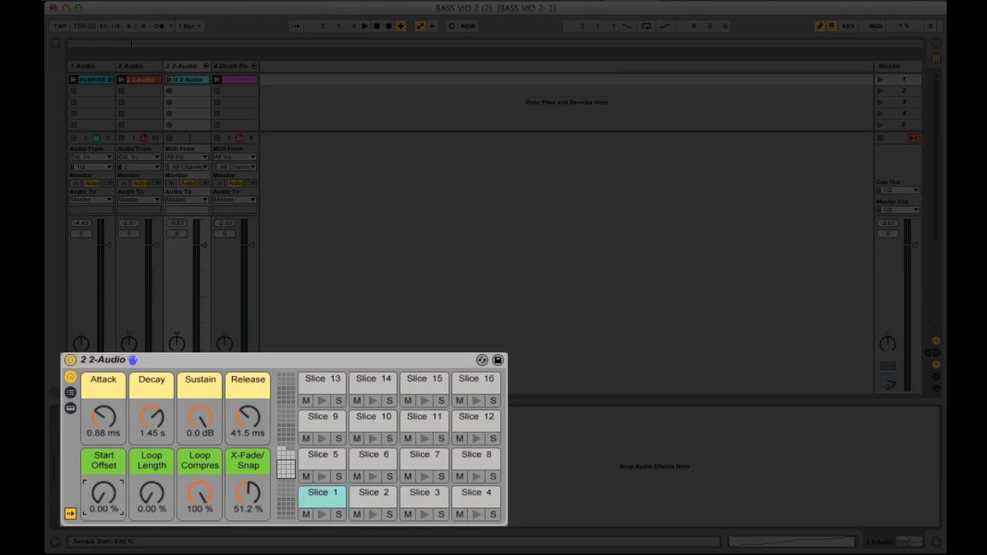
{"action": "left_click_drag", "start_coordinate": [106, 496], "coordinate": [106, 466]}
{"action": "left_click_drag", "start_coordinate": [151, 500], "coordinate": [151, 471]}
{"action": "left_click_drag", "start_coordinate": [199, 498], "coordinate": [200, 543]}
{"action": "left_click", "coordinate": [322, 514]}
{"action": "left_click_drag", "start_coordinate": [200, 498], "coordinate": [199, 516]}
{"action": "left_click_drag", "start_coordinate": [151, 497], "coordinate": [103, 470]}
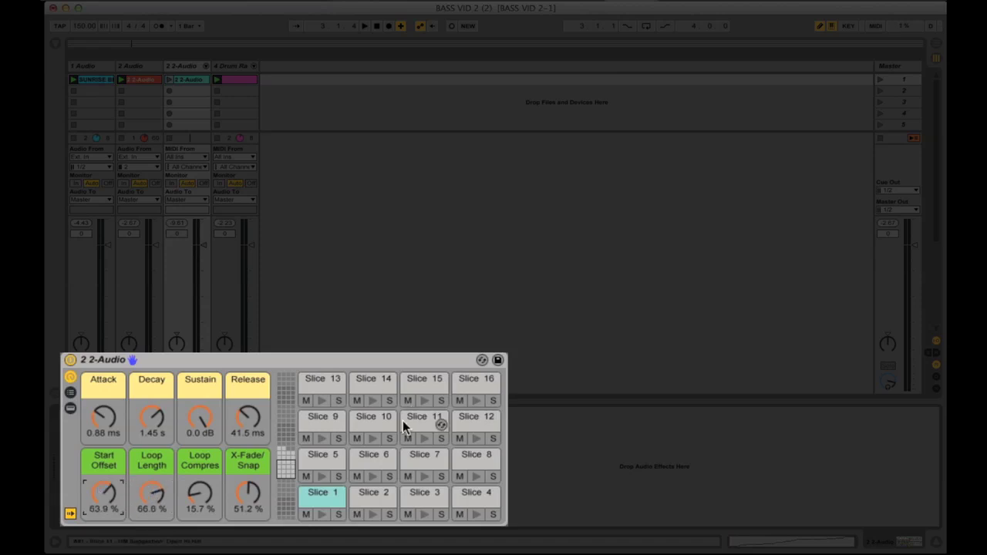
- Audition Slices 1, 2 and 3 with the changed macro settings
{"action": "left_click", "coordinate": [322, 514]}
{"action": "left_click", "coordinate": [373, 514]}
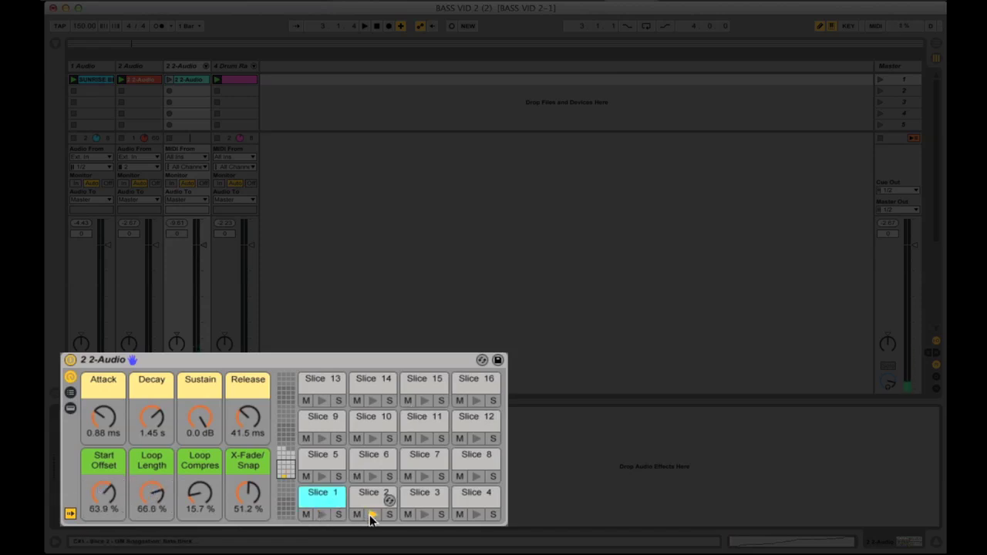
{"action": "left_click", "coordinate": [423, 514]}
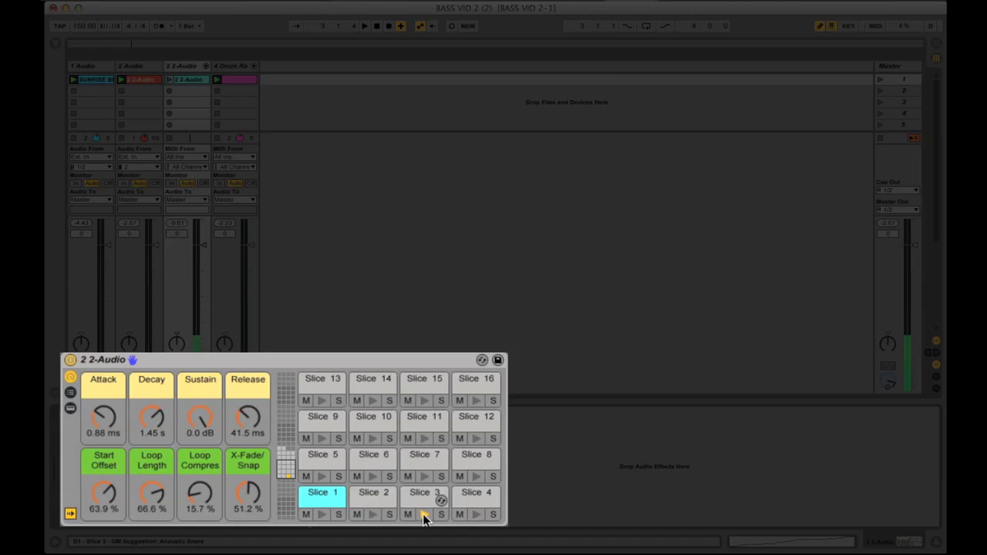
- Set the X-Fade/Snap macro to 63.0 % and reset Start Offset to 0.00 %
{"action": "left_click_drag", "start_coordinate": [247, 494], "coordinate": [248, 484]}
{"action": "left_click_drag", "start_coordinate": [108, 486], "coordinate": [108, 532]}
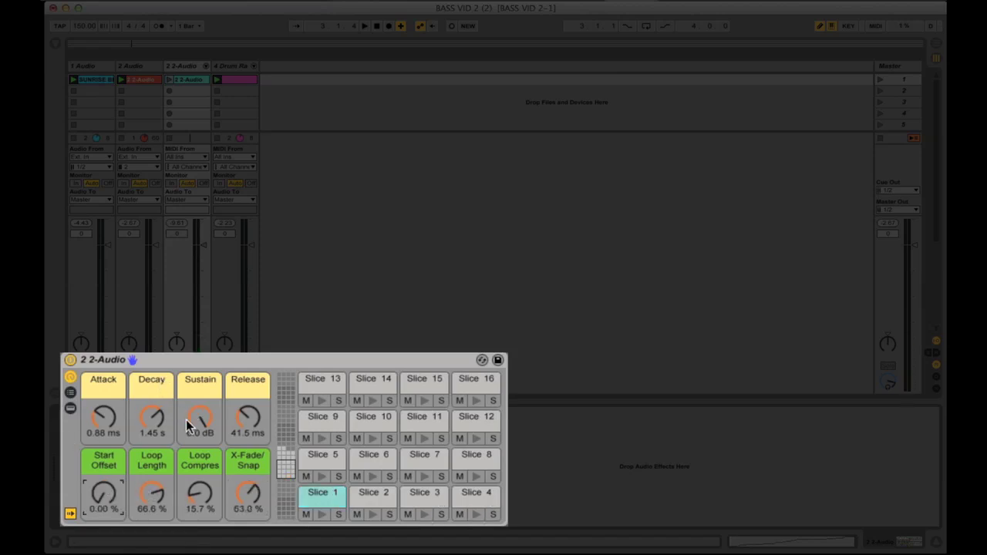